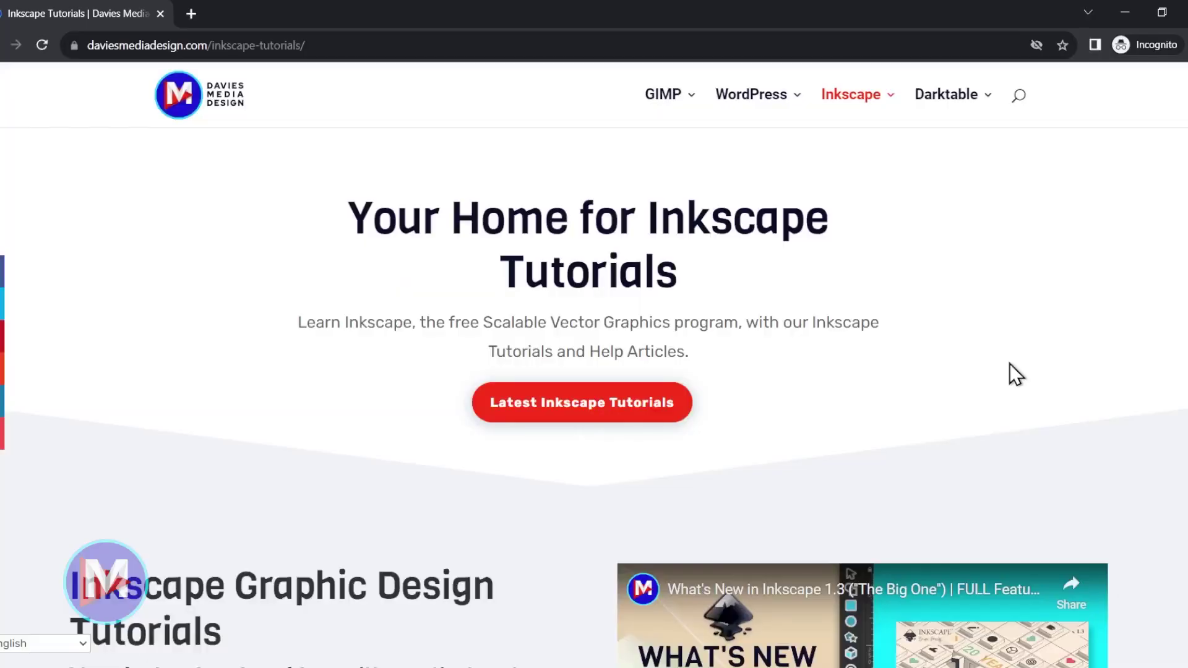
# Scroll down to the tutorial thumbnail grid, then select the leftover arc on the Inkscape canvas.
pyautogui.scroll(-8, 1009, 363)
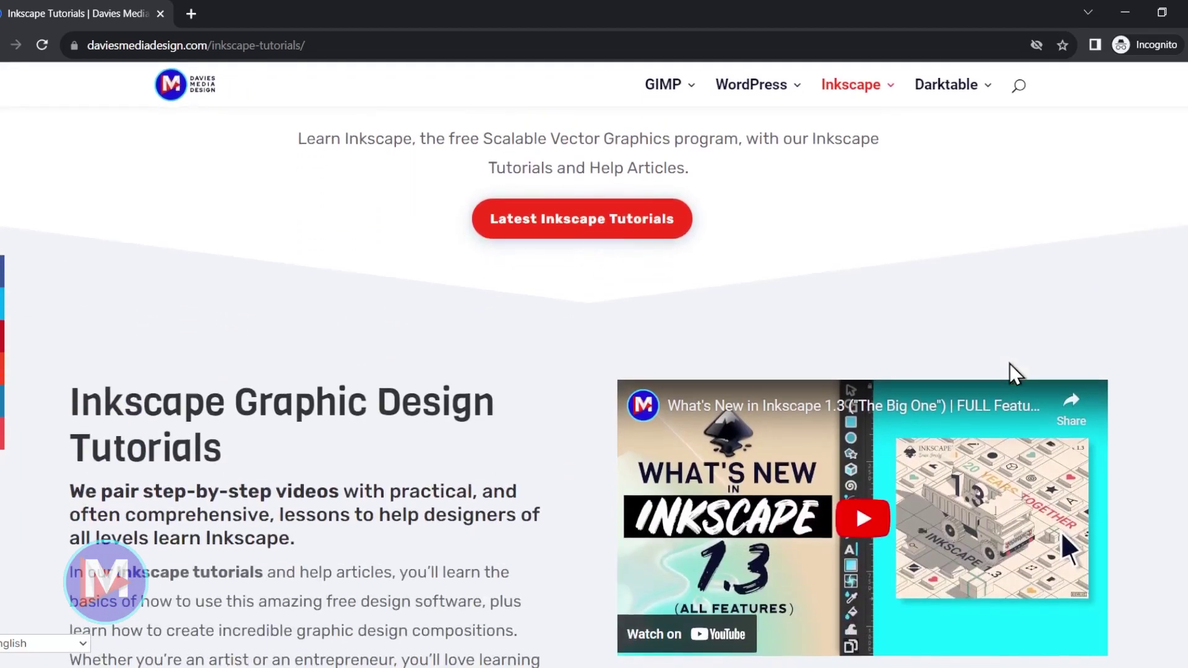
pyautogui.scroll(-10, 1014, 374)
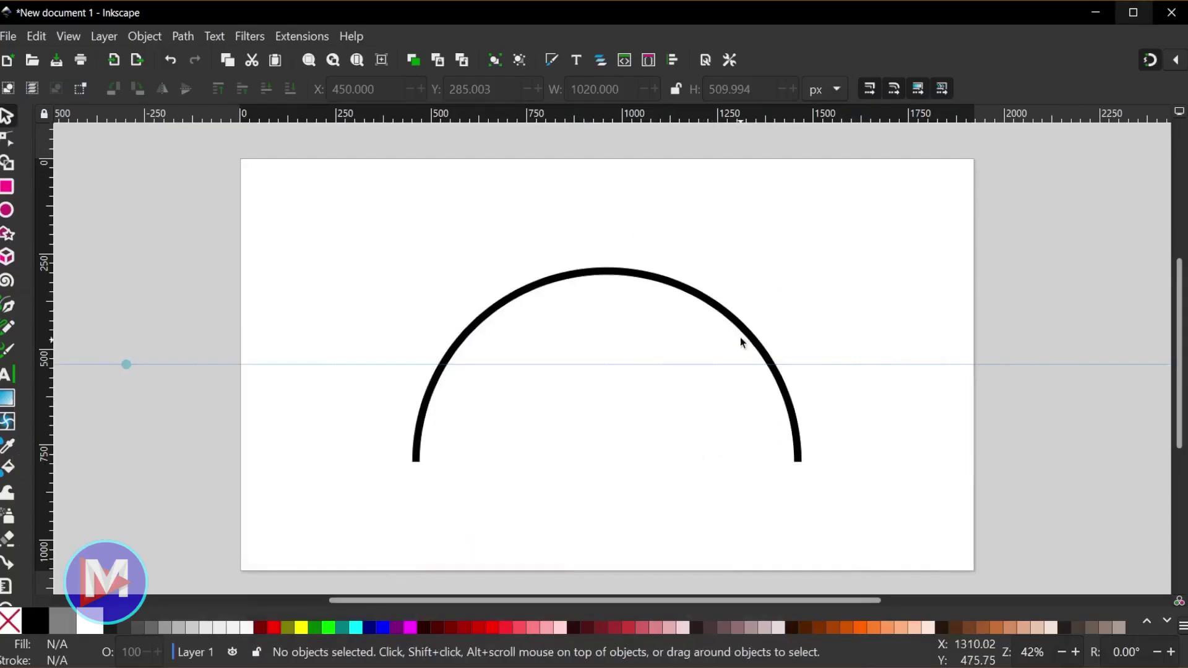
pyautogui.click(742, 338)
pyautogui.press('Delete')
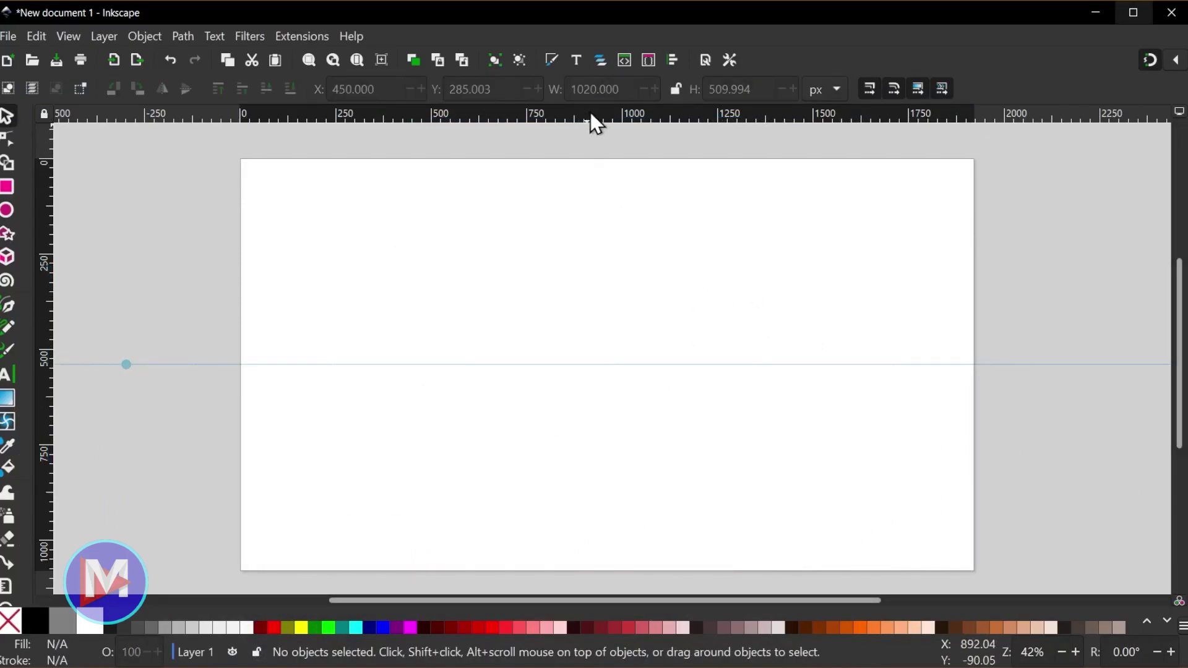
pyautogui.moveTo(601, 115); pyautogui.dragTo(605, 342)
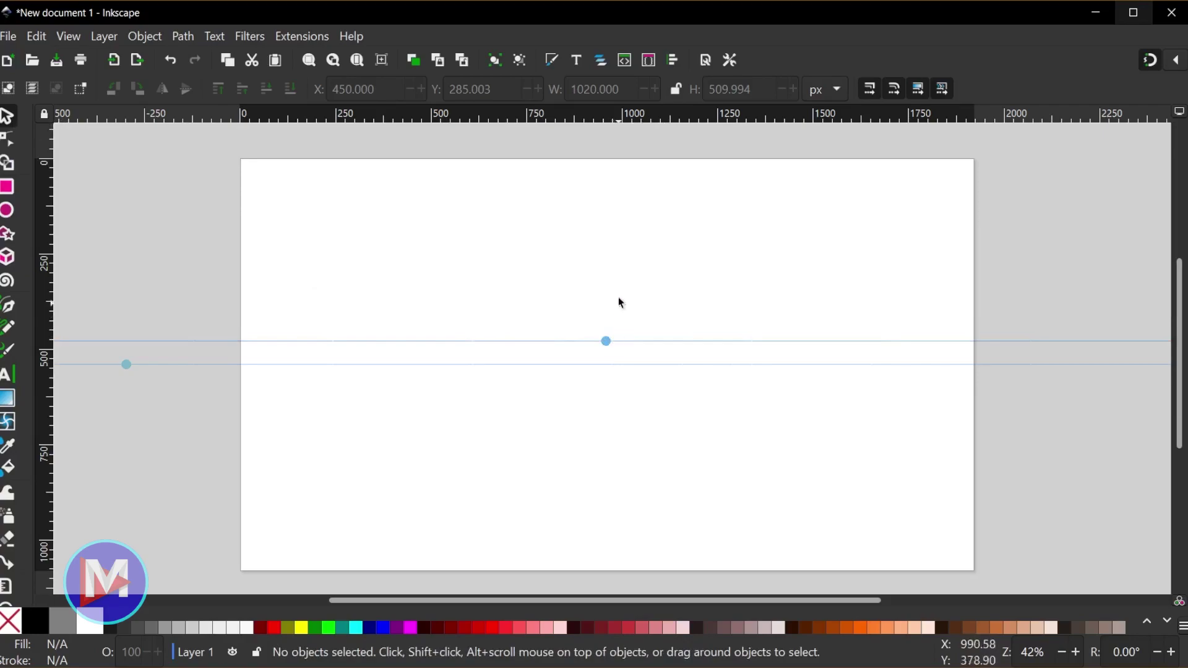
pyautogui.doubleClick(637, 348)
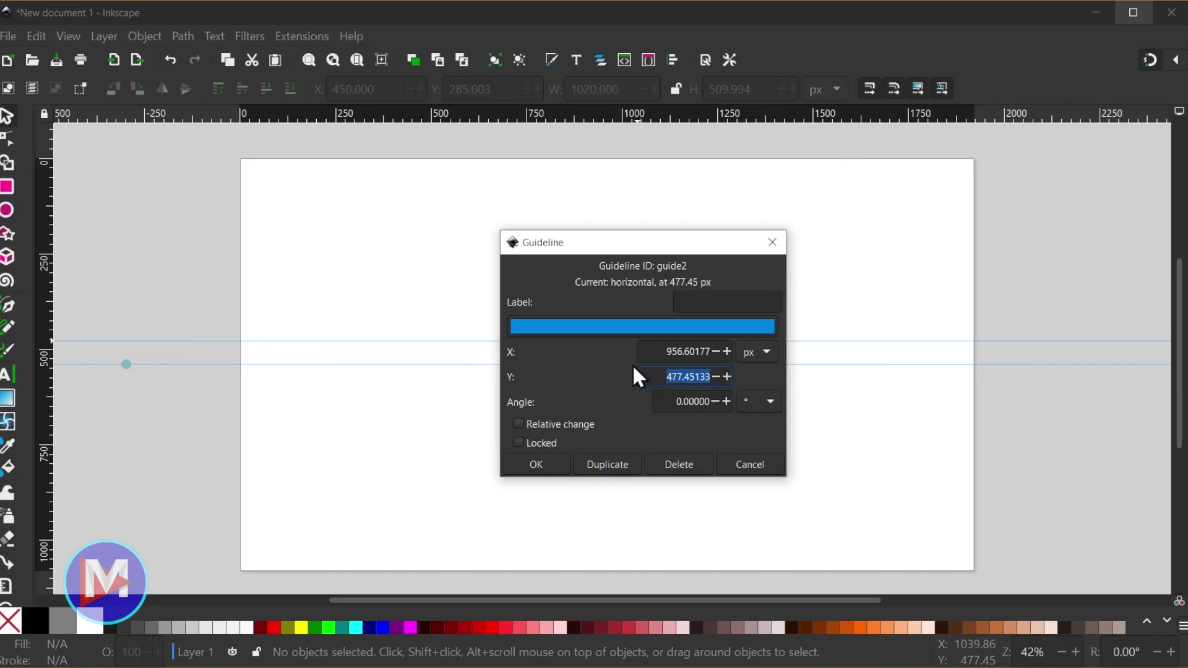
pyautogui.write('540')
pyautogui.click(771, 243)
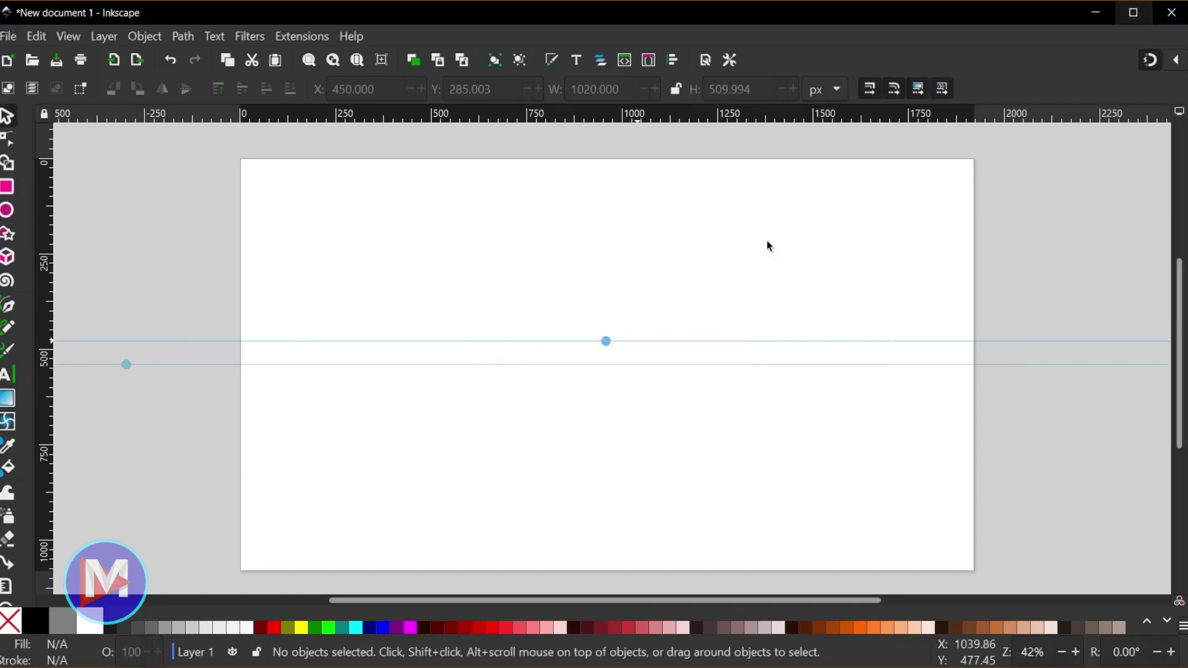
pyautogui.moveTo(736, 346); pyautogui.dragTo(736, 168)
pyautogui.press('Delete')
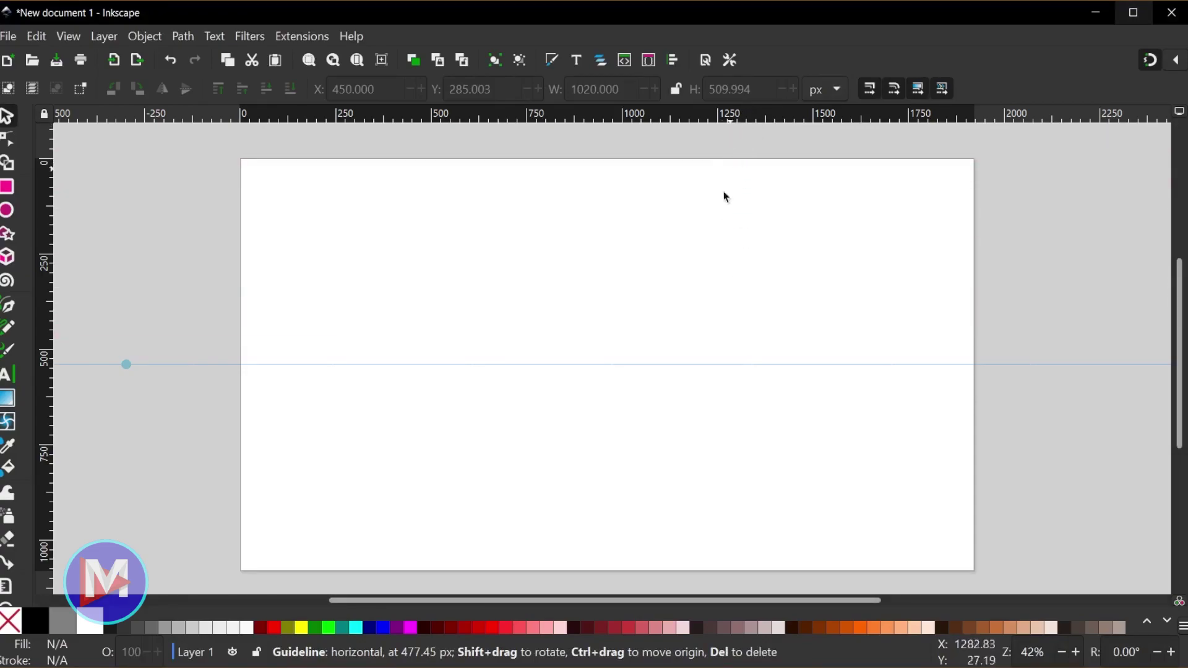
# Draw a yellow circle of radius 355.605 px and centre it horizontally and vertically on the page.
pyautogui.click(7, 210)
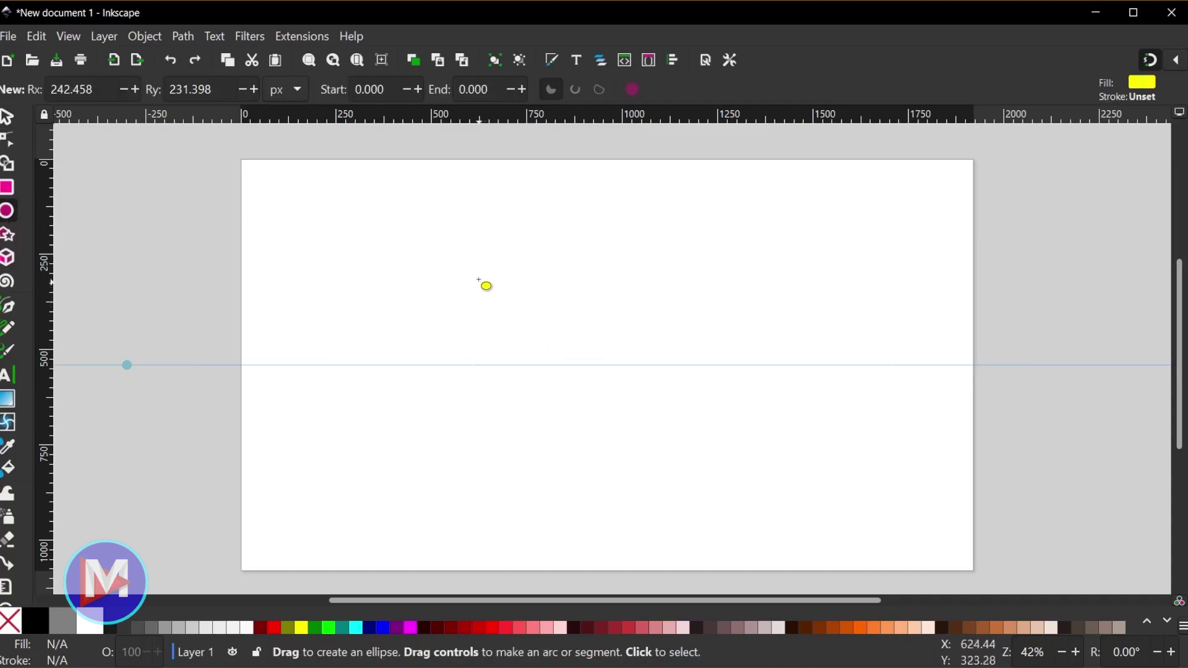
pyautogui.moveTo(479, 271)
pyautogui.mouseDown()
pyautogui.moveTo(708, 473)
pyautogui.moveTo(835, 537)
pyautogui.moveTo(793, 517)
pyautogui.moveTo(724, 452)
pyautogui.moveTo(705, 464)
pyautogui.moveTo(751, 539)
pyautogui.mouseUp()
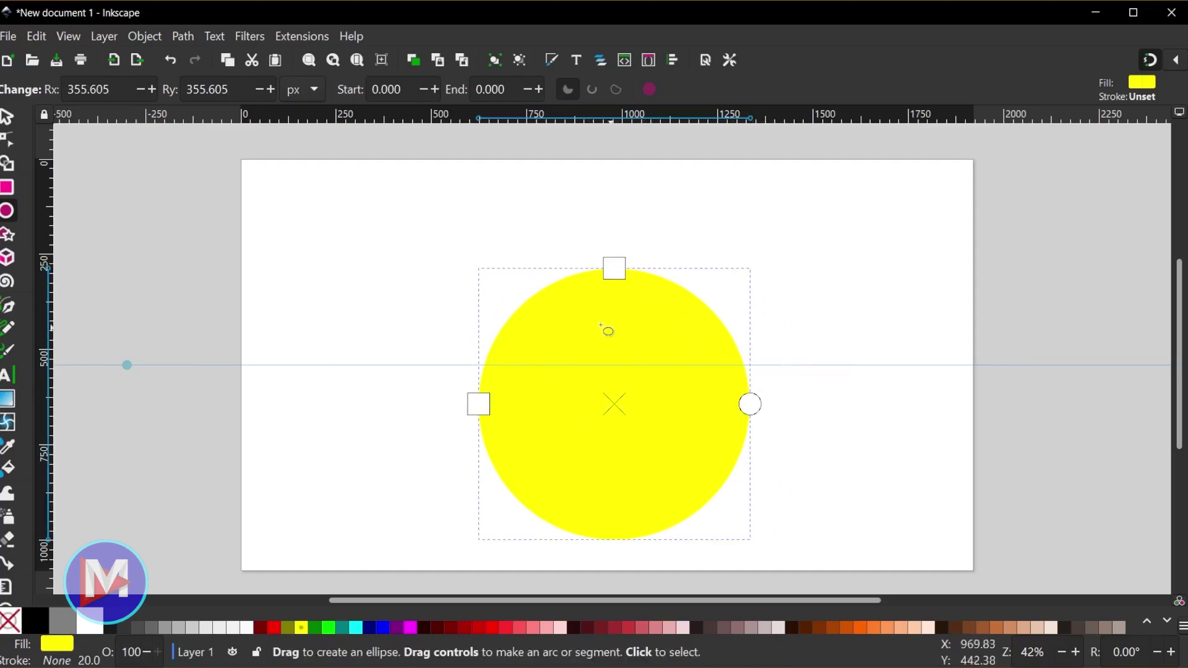
pyautogui.click(671, 60)
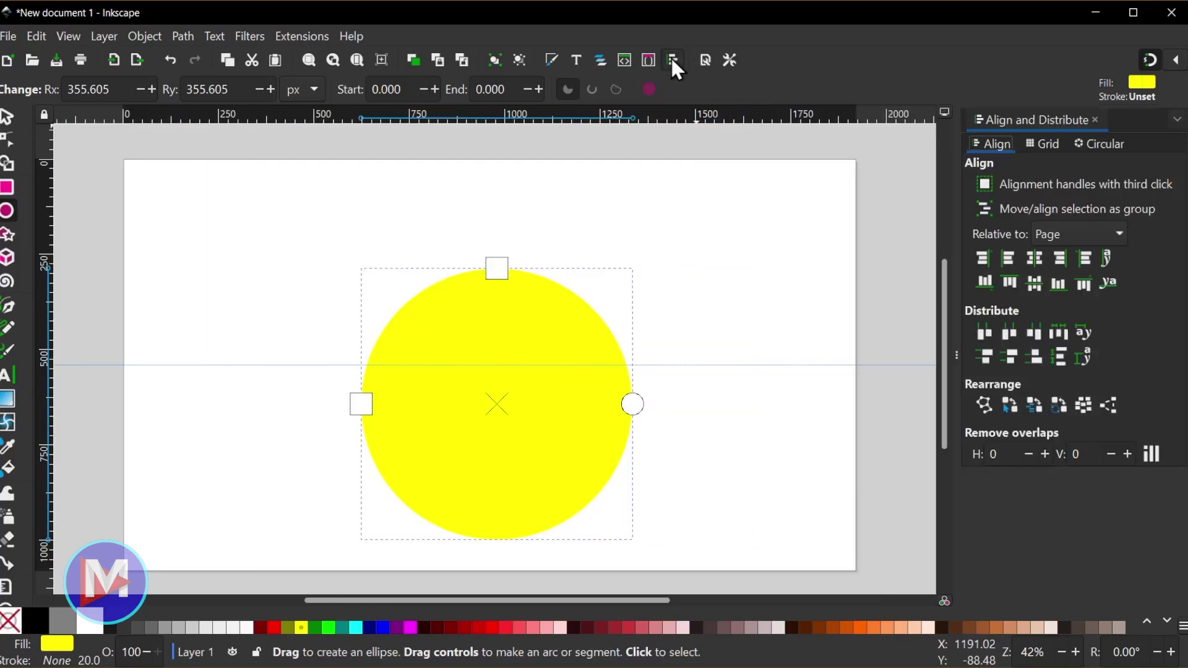
pyautogui.click(1035, 258)
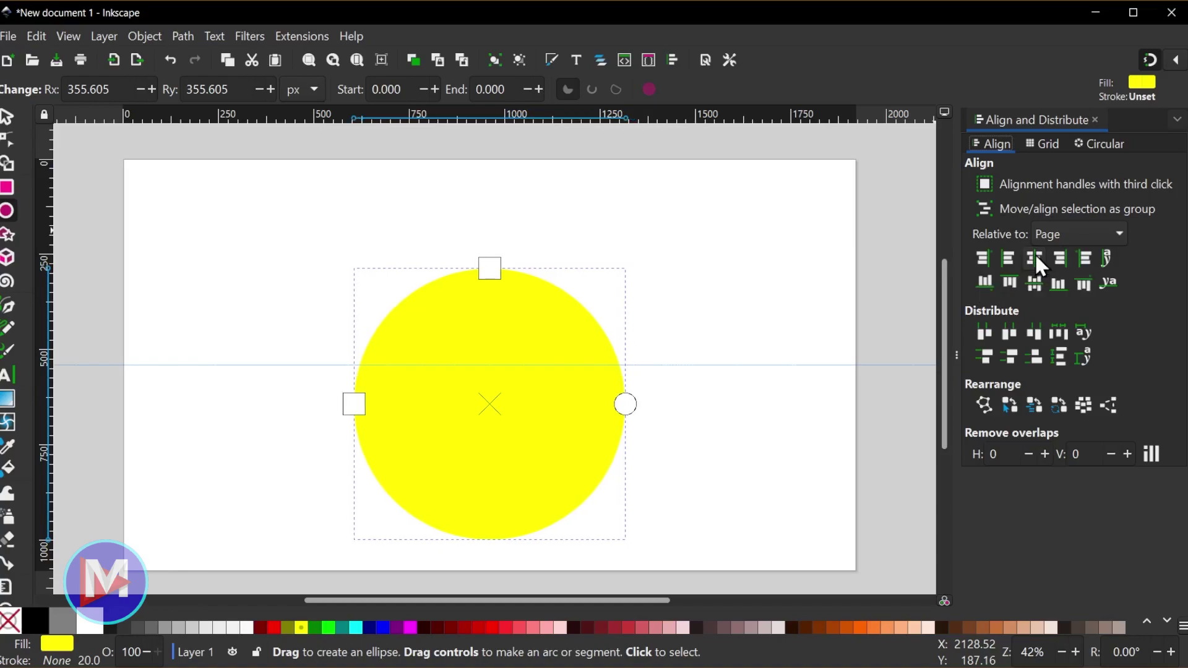
pyautogui.click(1031, 286)
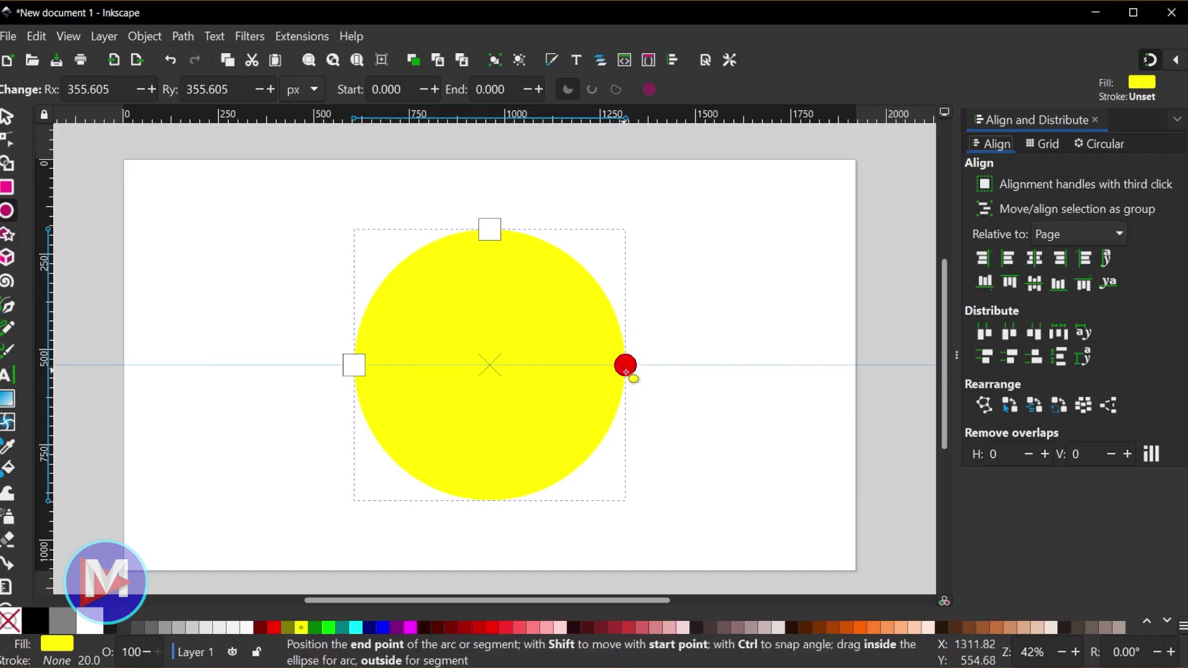
# Open the circle into a lower half from 0 to 180 degrees as an unclosed arc.
pyautogui.moveTo(626, 369); pyautogui.dragTo(362, 401)
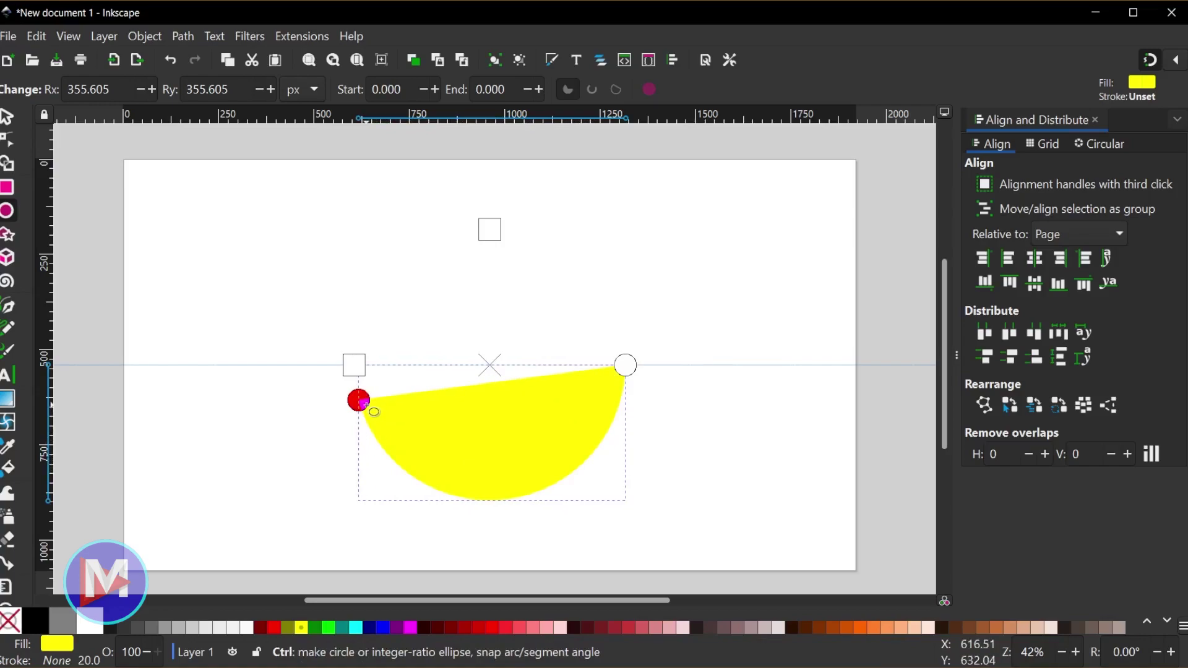
pyautogui.moveTo(364, 403); pyautogui.dragTo(356, 367)
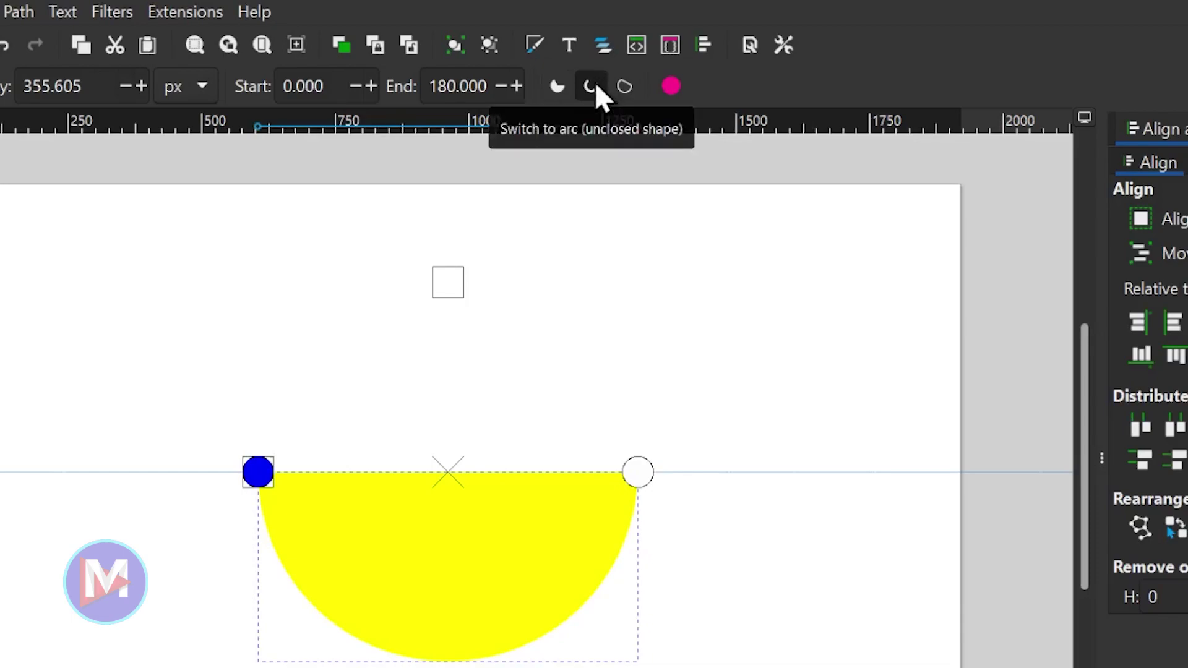
pyautogui.click(591, 87)
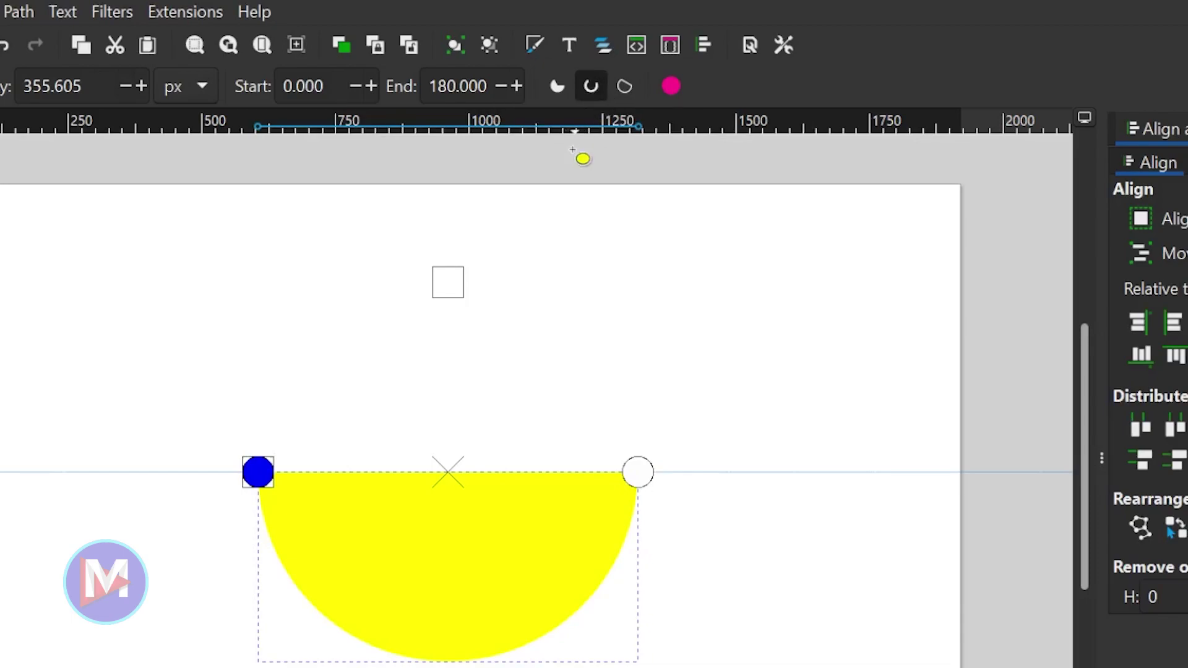
pyautogui.click(559, 87)
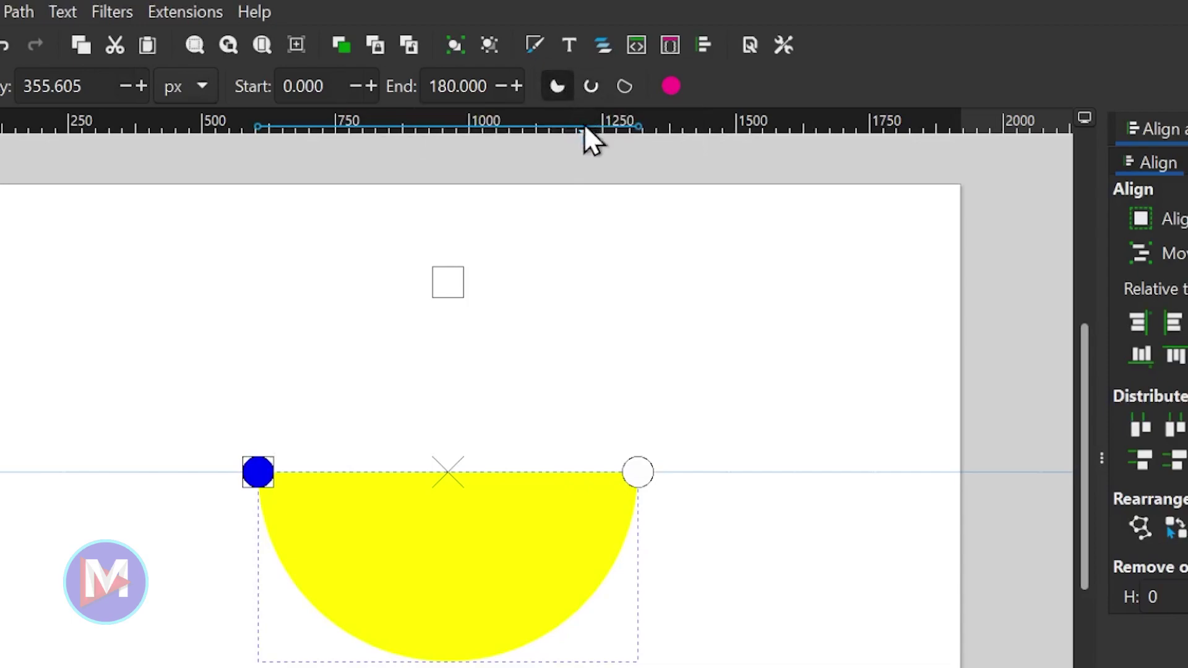
pyautogui.click(591, 87)
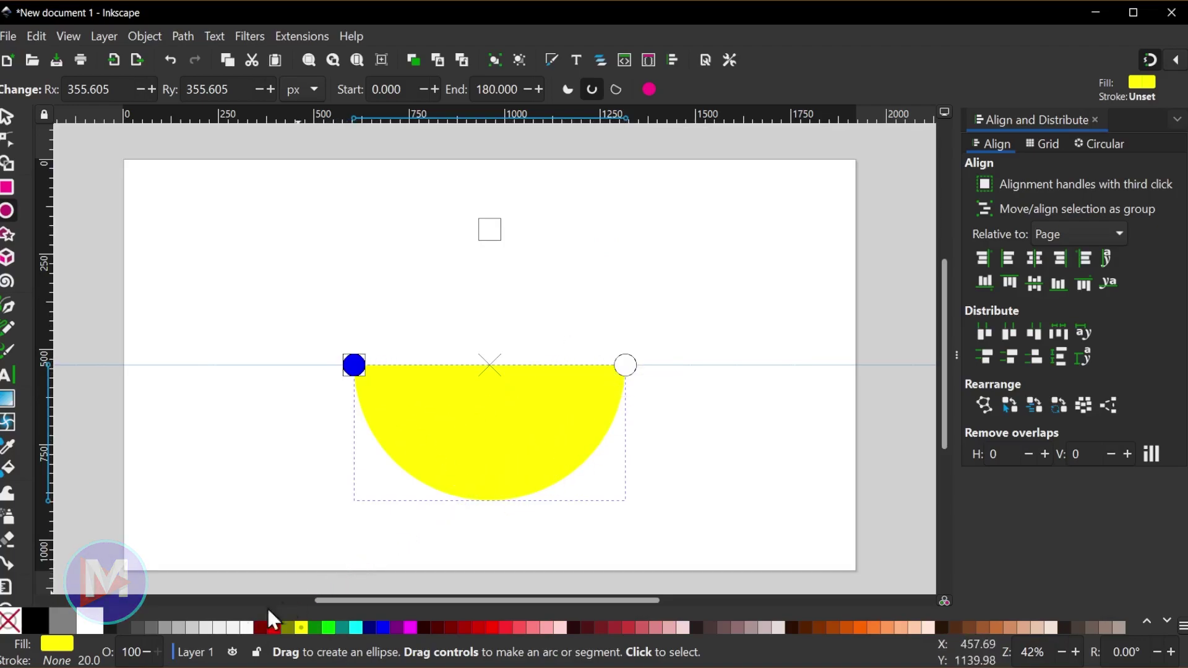
# Remove the half-circle's yellow fill and give it a black stroke of width 20.
pyautogui.click(13, 622)
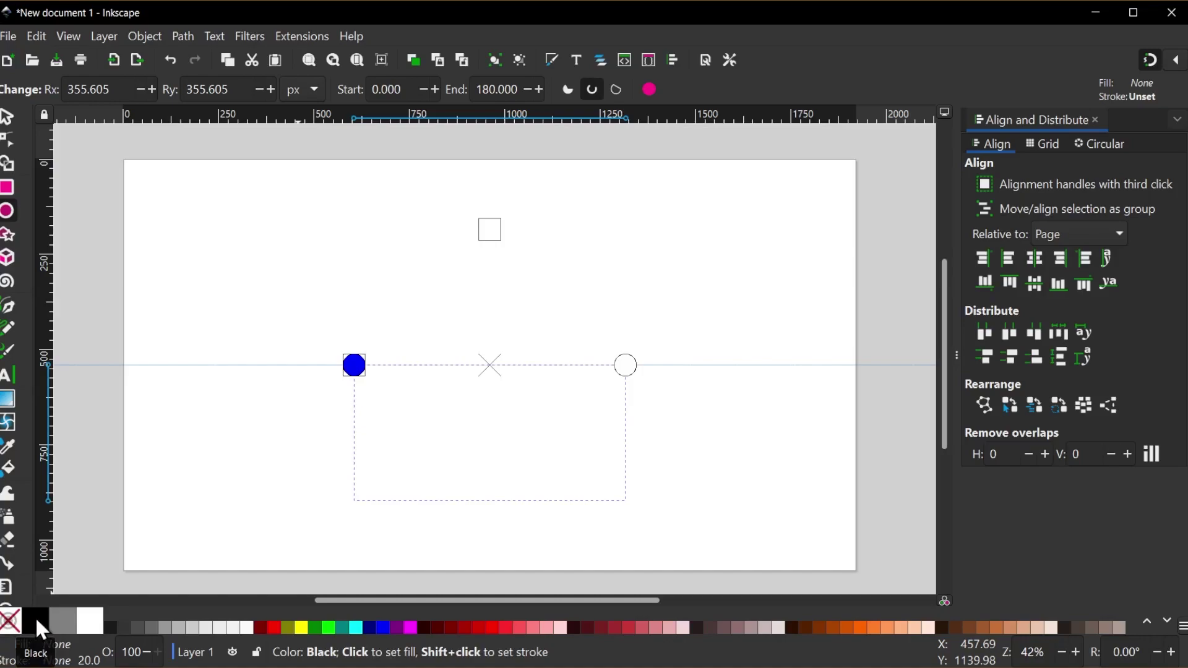
pyautogui.keyDown('shift'); pyautogui.click(37, 621); pyautogui.keyUp('shift')
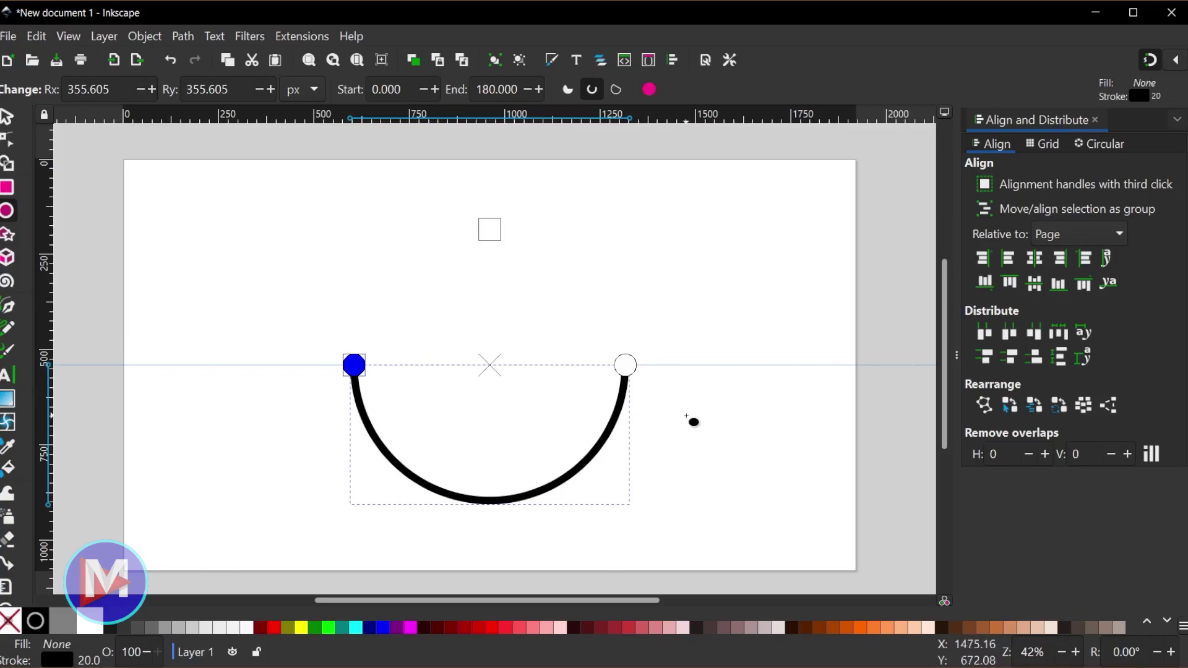
pyautogui.click(6, 116)
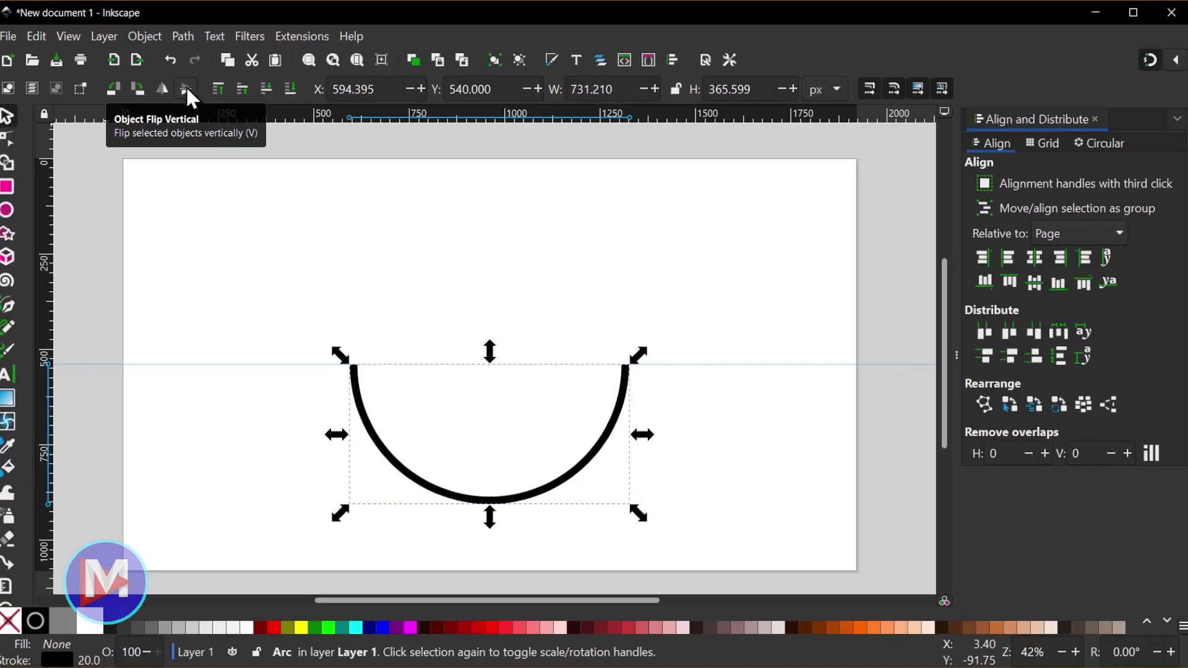
# Flip the arc vertically into a dome, centre it vertically, and bring up its stroke paint settings.
pyautogui.click(185, 88)
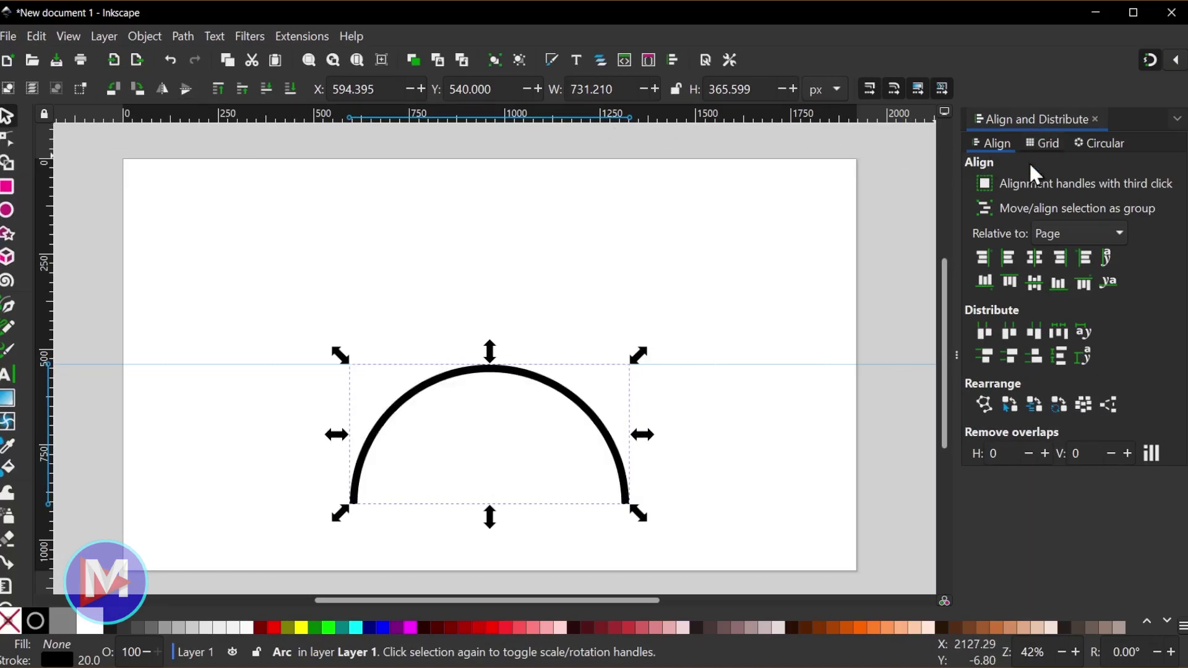
pyautogui.click(1034, 282)
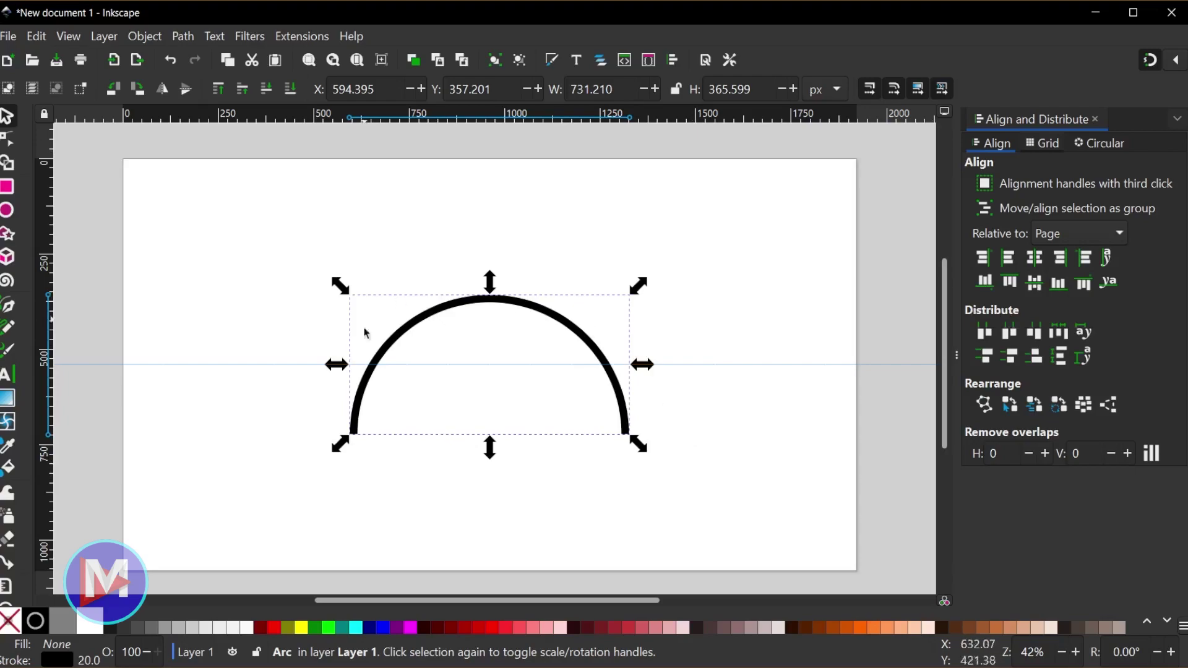
pyautogui.click(56, 661)
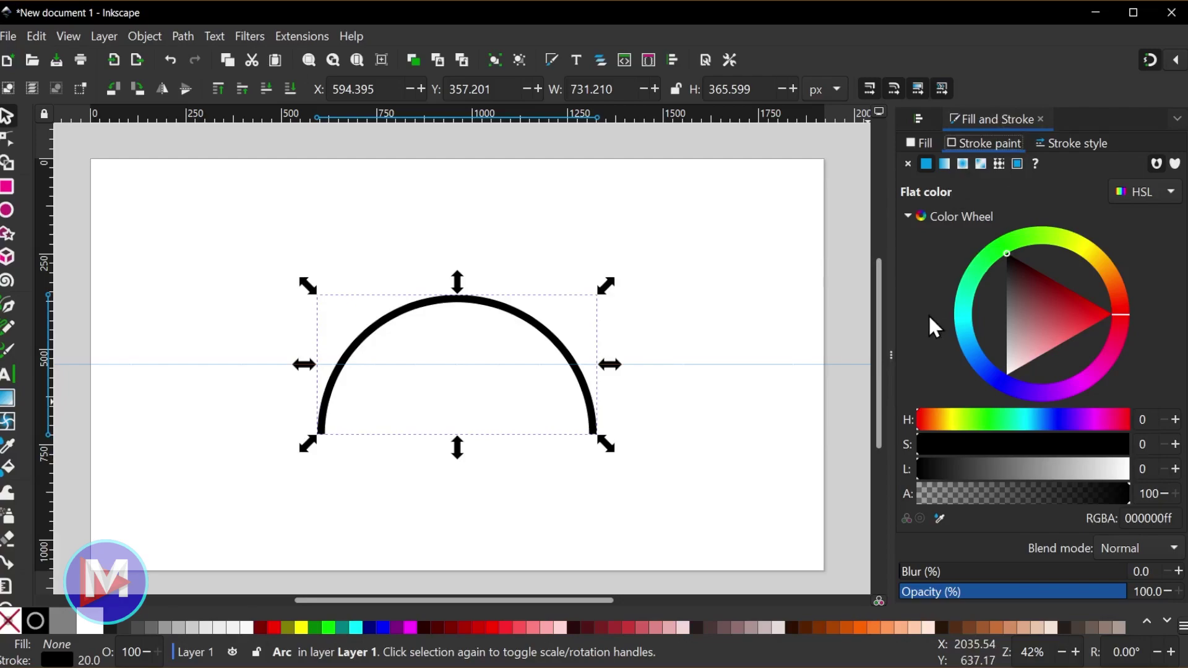
# Set the arc's stroke to bright green with a width of 40 px.
pyautogui.moveTo(1060, 310)
pyautogui.mouseDown()
pyautogui.moveTo(1107, 294)
pyautogui.moveTo(1033, 203)
pyautogui.moveTo(1055, 265)
pyautogui.mouseUp()
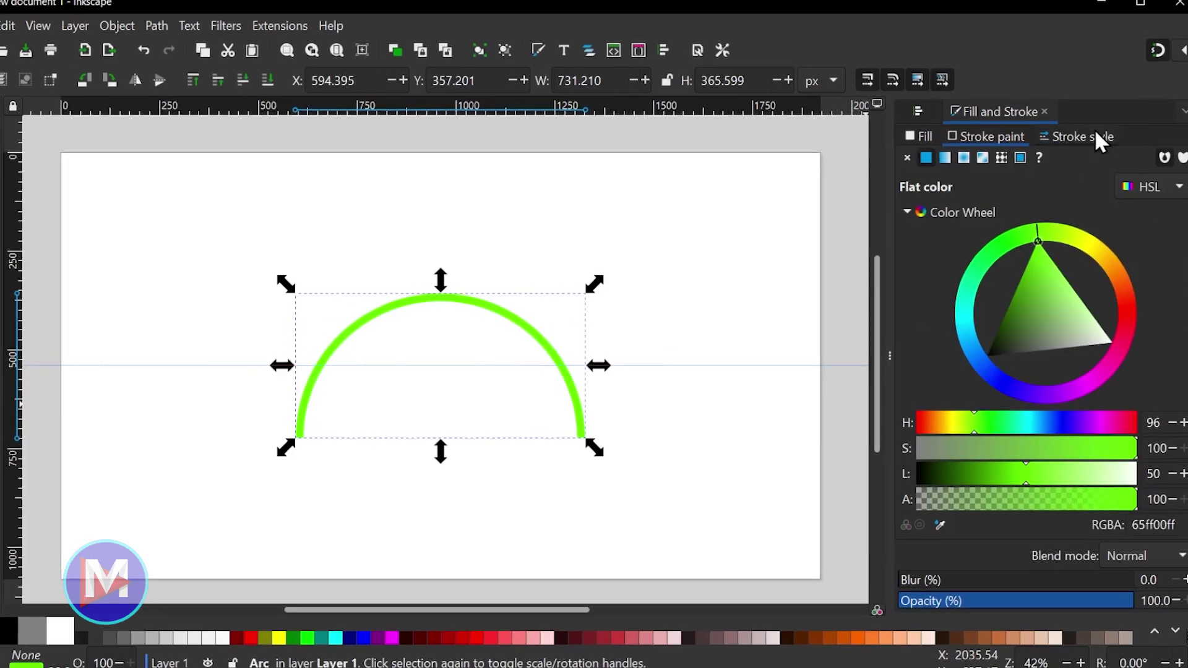
pyautogui.click(1090, 143)
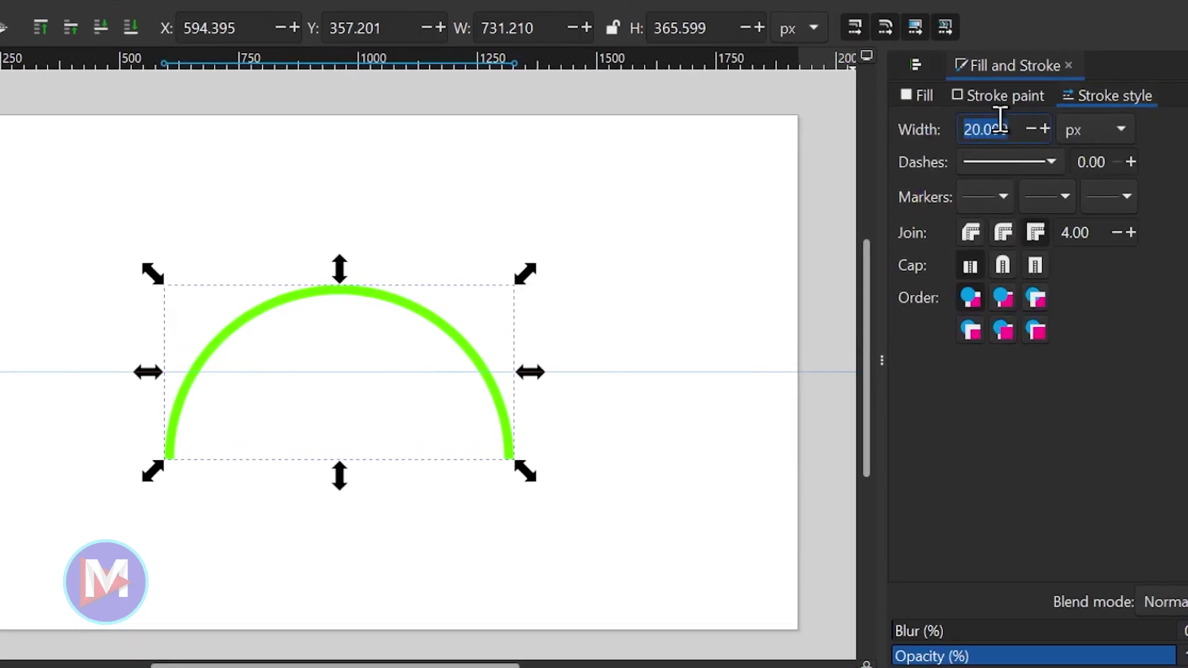
pyautogui.write('40')
pyautogui.press('Return')
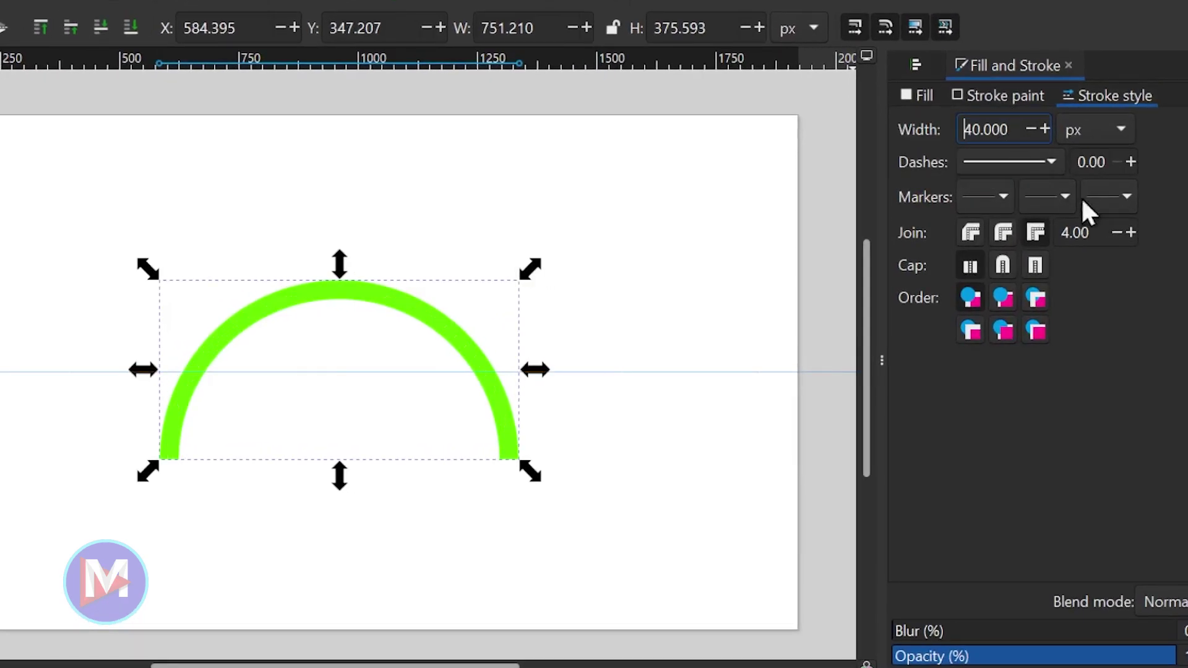
# Try dotted and dashed stroke patterns, then keep the stroke solid.
pyautogui.click(1045, 170)
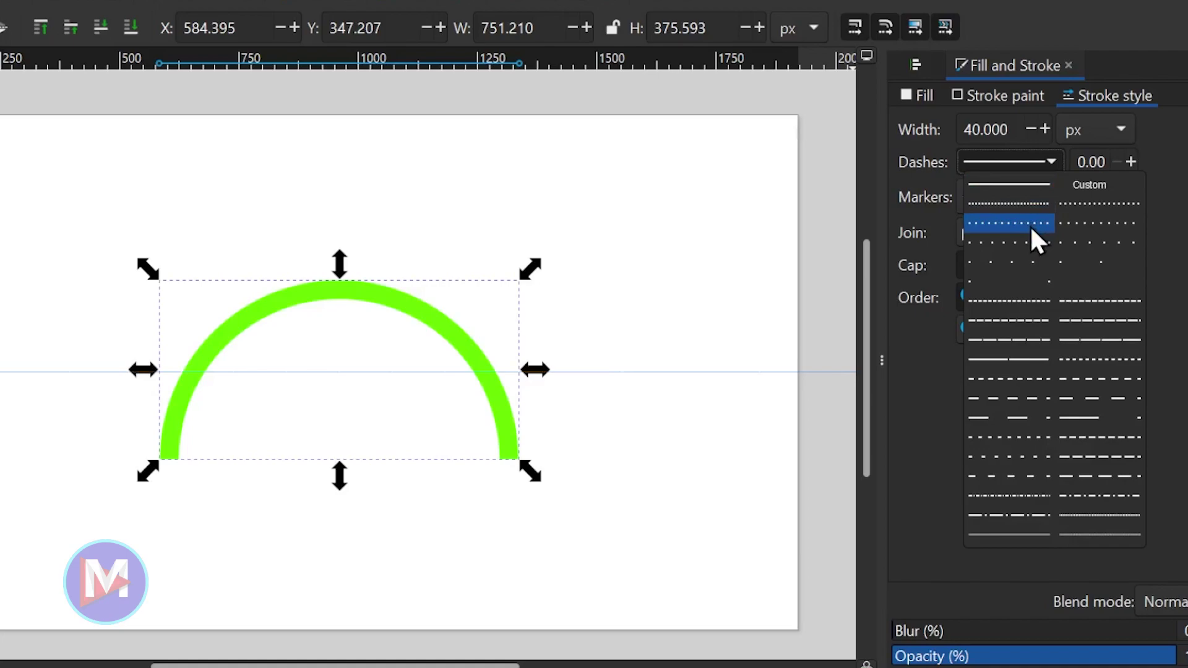
pyautogui.click(1029, 225)
pyautogui.click(1034, 162)
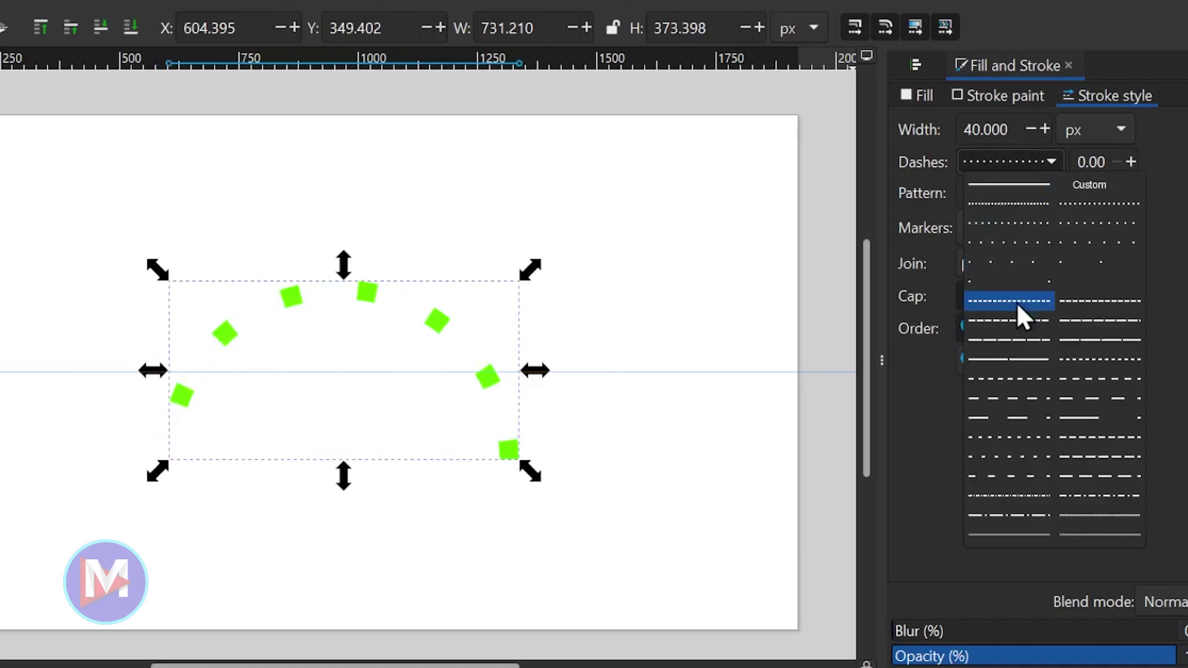
pyautogui.click(1016, 305)
pyautogui.click(1033, 162)
pyautogui.click(1026, 178)
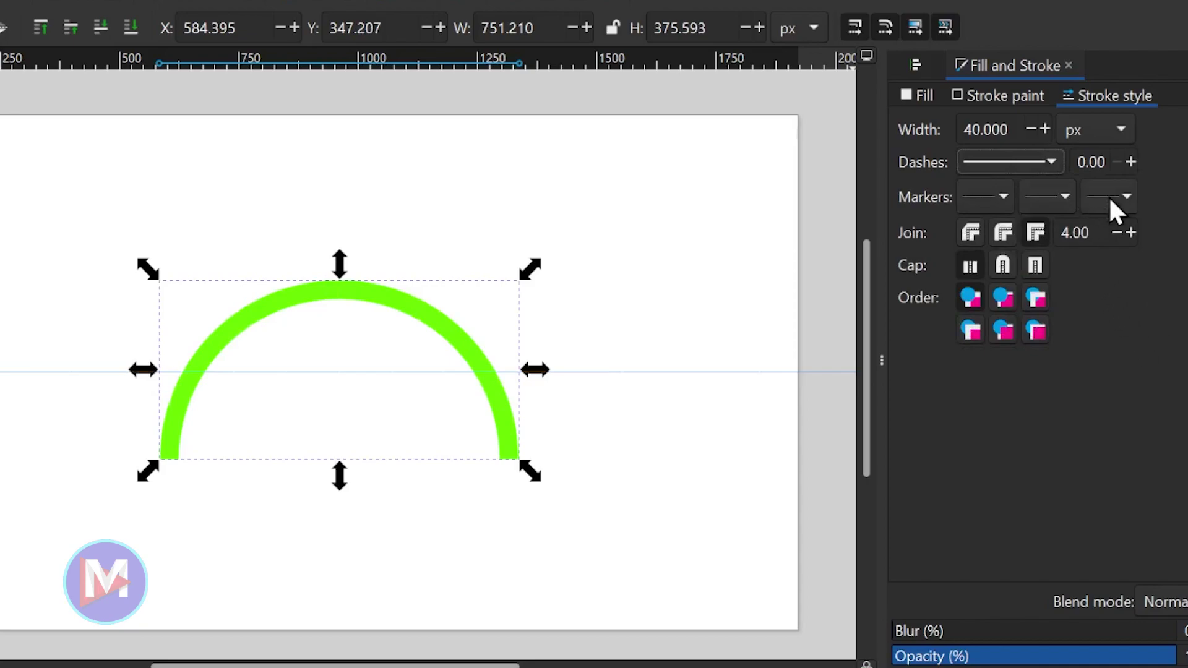
# Try an arrowhead marker and round and square caps, then settle on no markers and butt ends.
pyautogui.click(1112, 204)
pyautogui.click(977, 281)
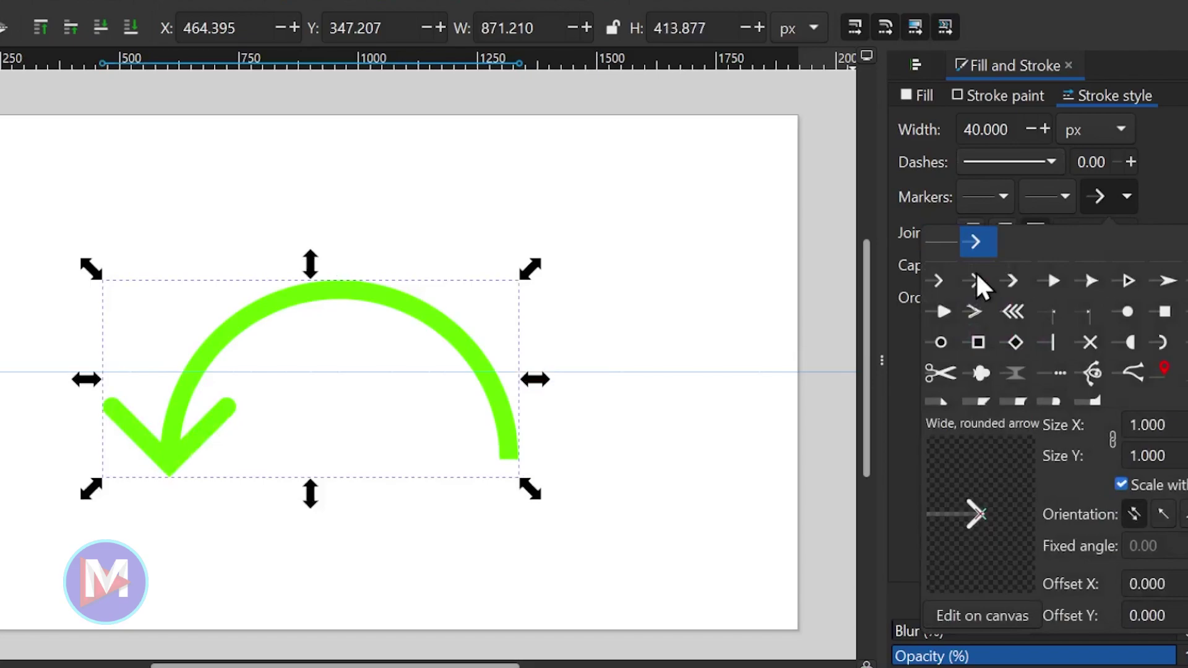
pyautogui.click(942, 247)
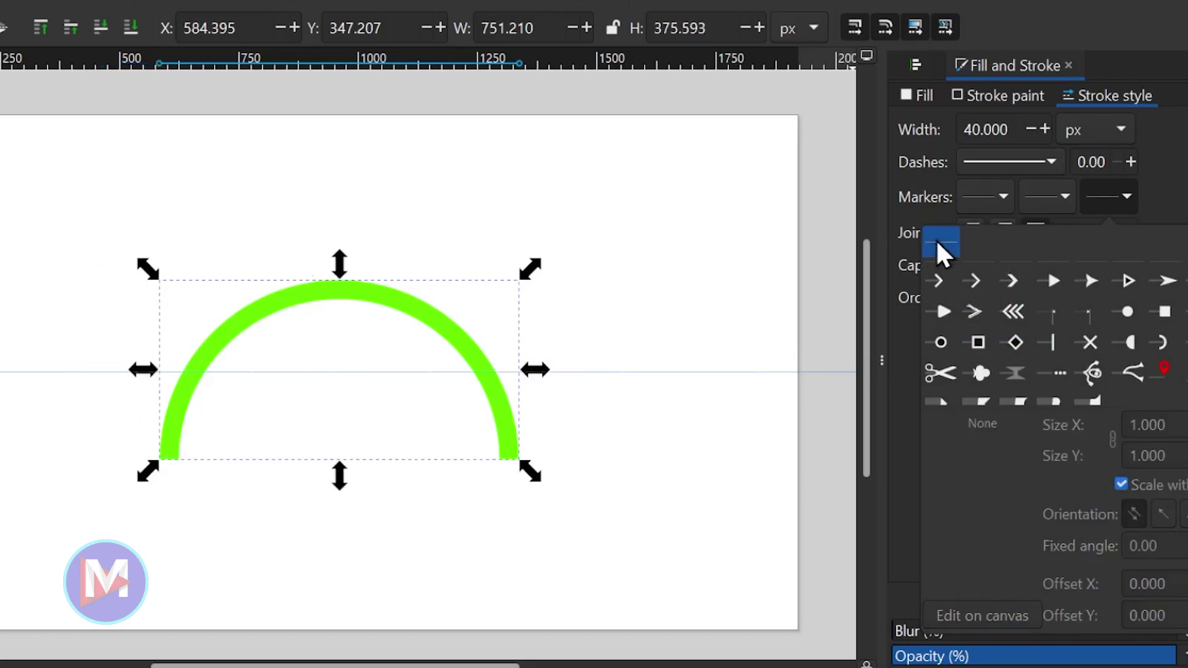
pyautogui.click(1127, 198)
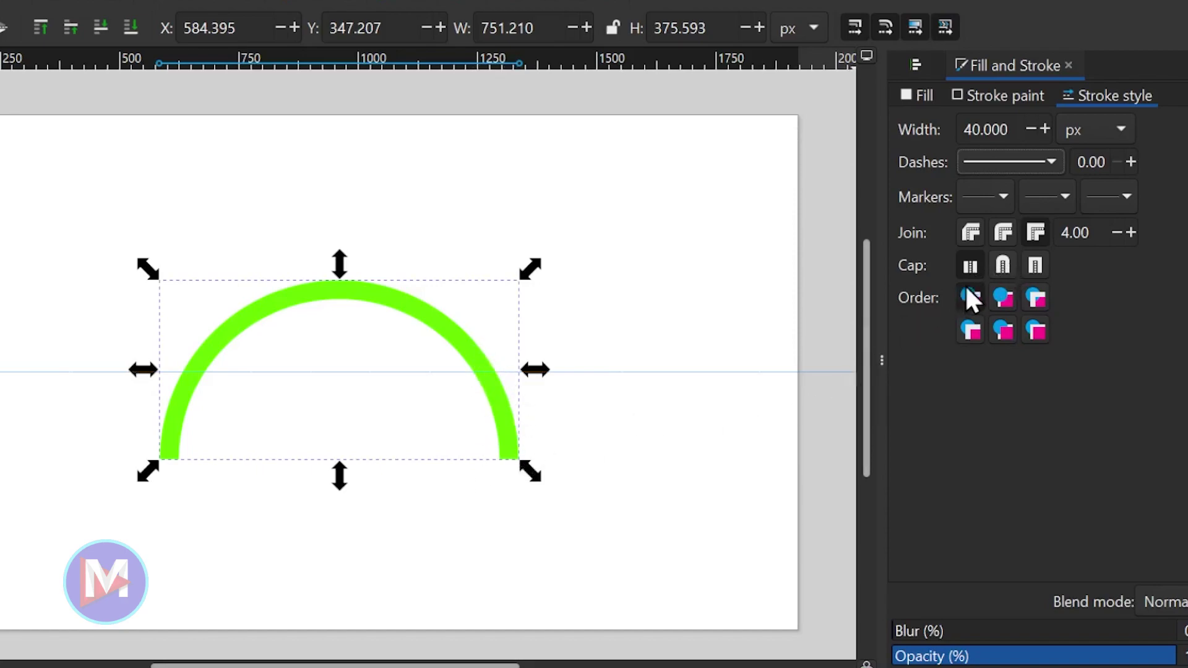
pyautogui.click(1003, 265)
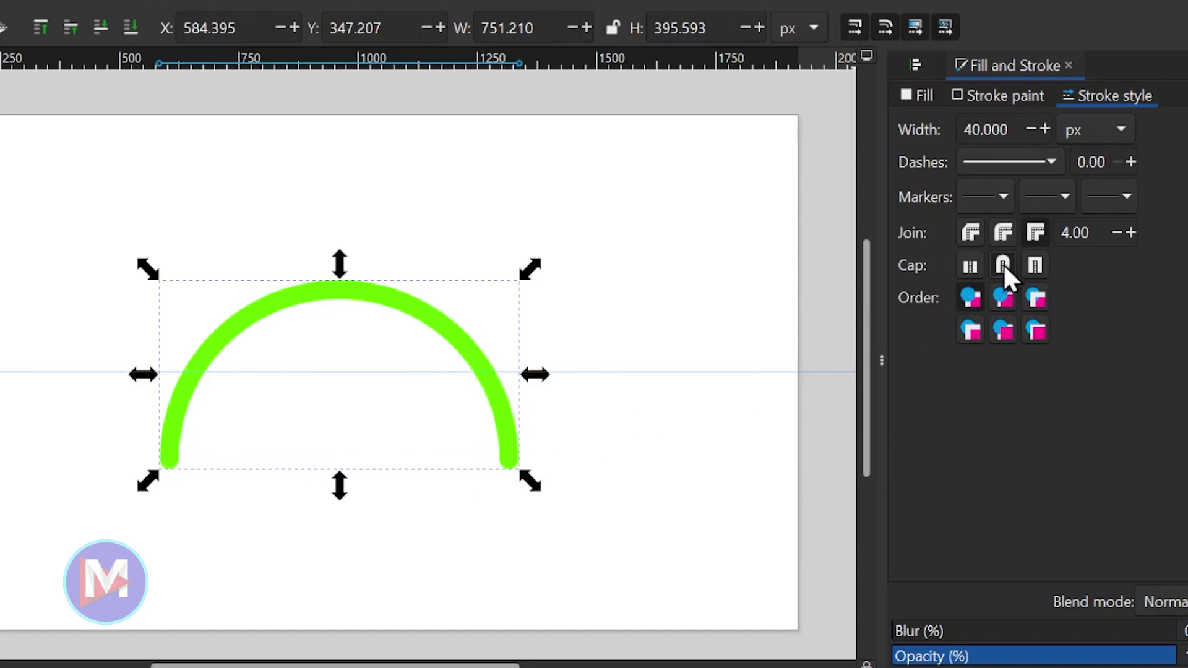
pyautogui.click(1041, 259)
pyautogui.click(970, 266)
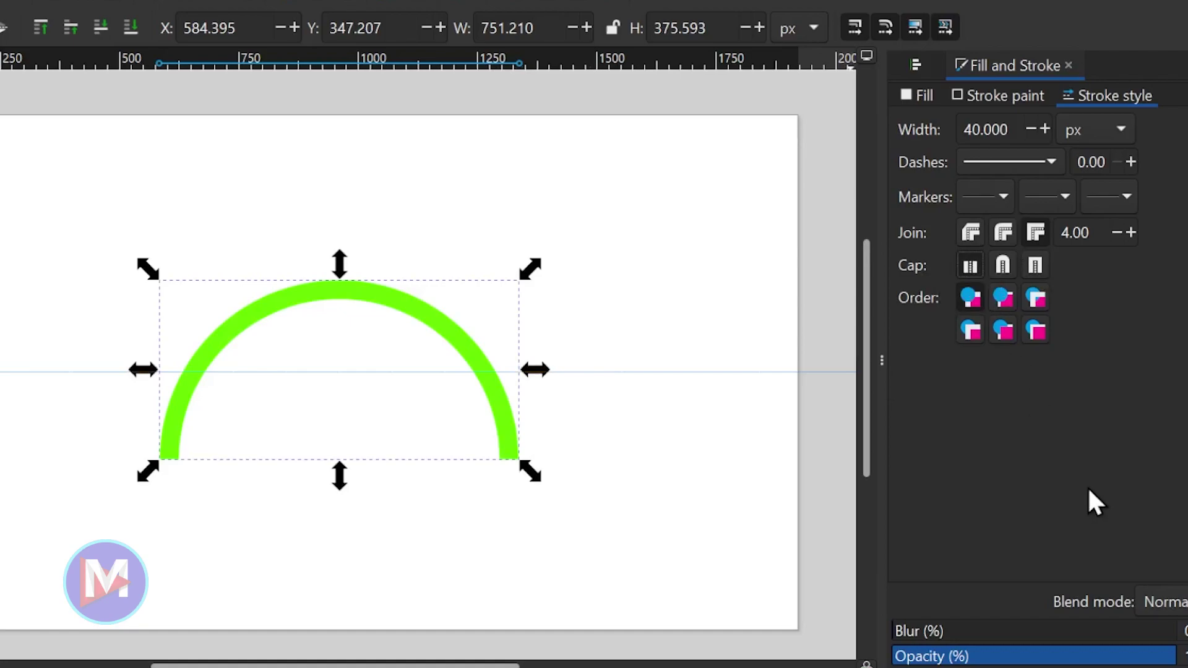
pyautogui.press('Tab')
# Try a pattern stroke, revert to flat green, and draw a second 423.663 px-radius arc top-left.
pyautogui.click(1008, 99)
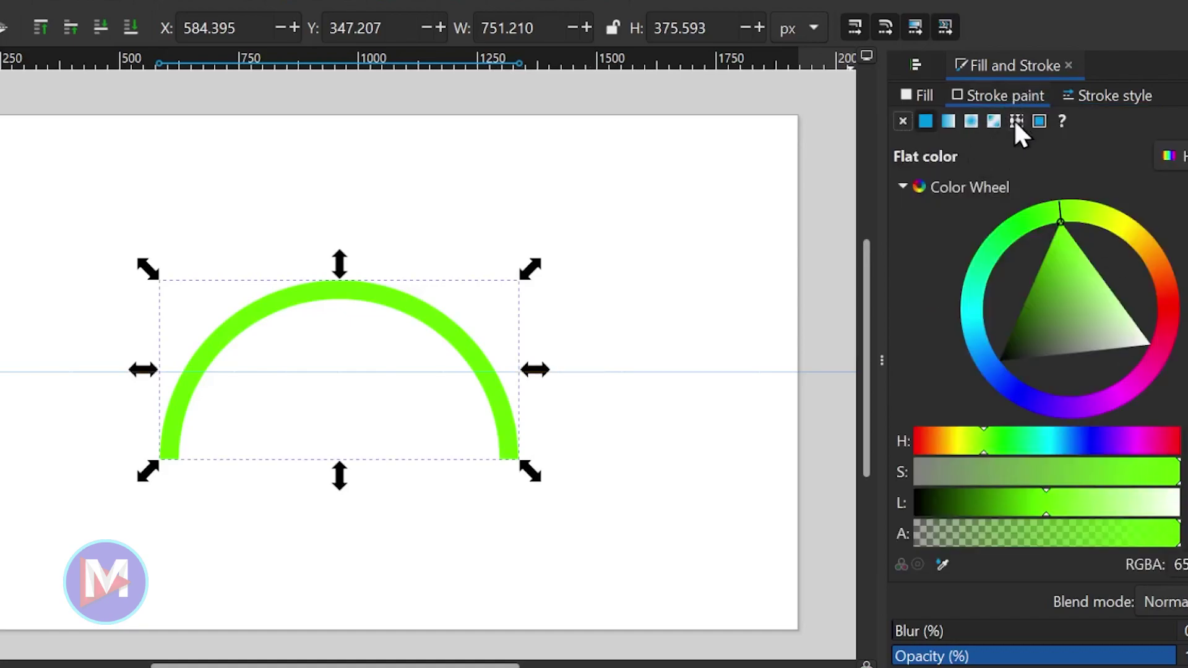
pyautogui.click(1016, 122)
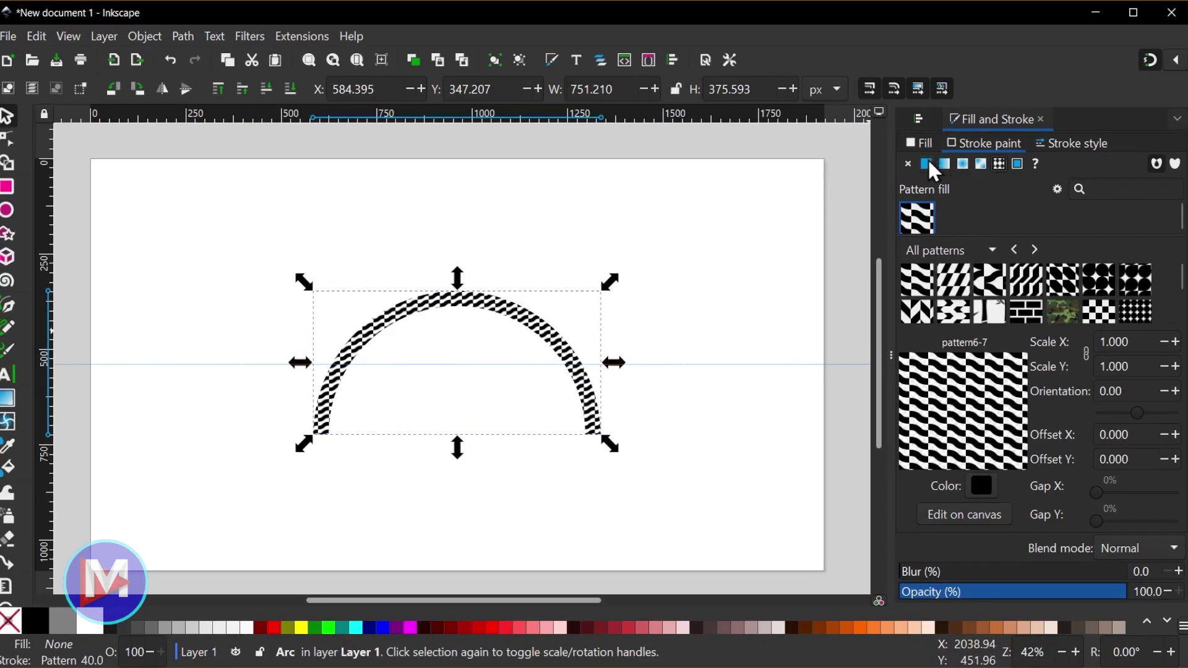
pyautogui.click(926, 163)
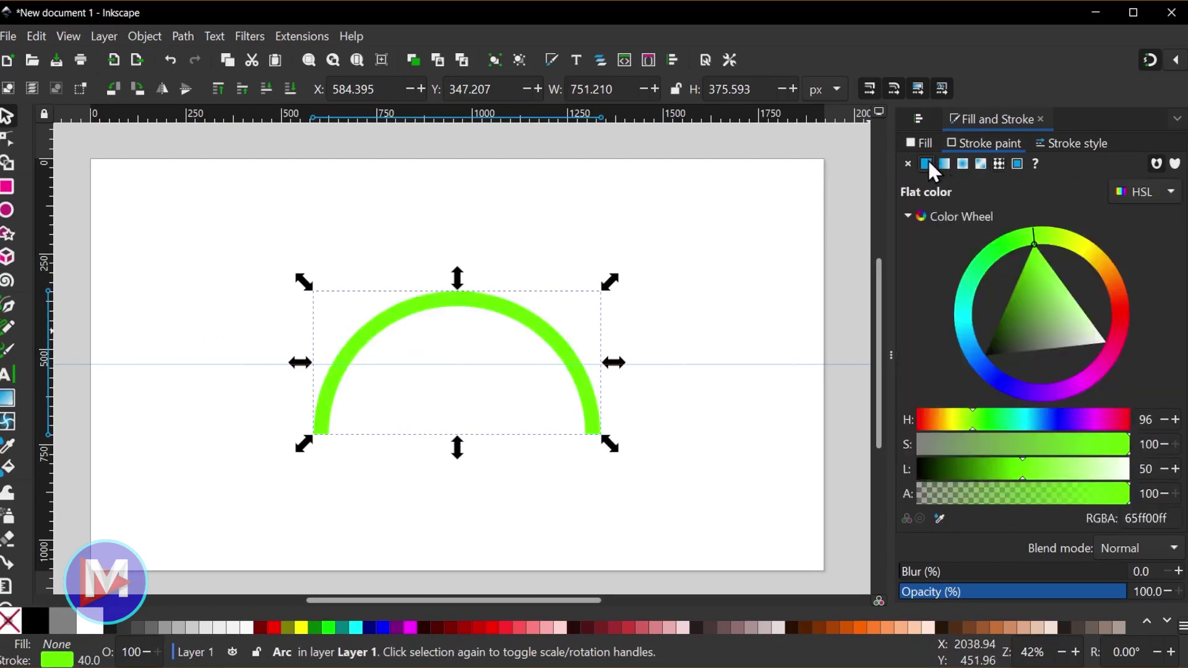
pyautogui.click(7, 212)
pyautogui.moveTo(307, 231); pyautogui.dragTo(472, 424)
# Make the second arc a whole circle with yellow fill and no outline.
pyautogui.press('Tab')
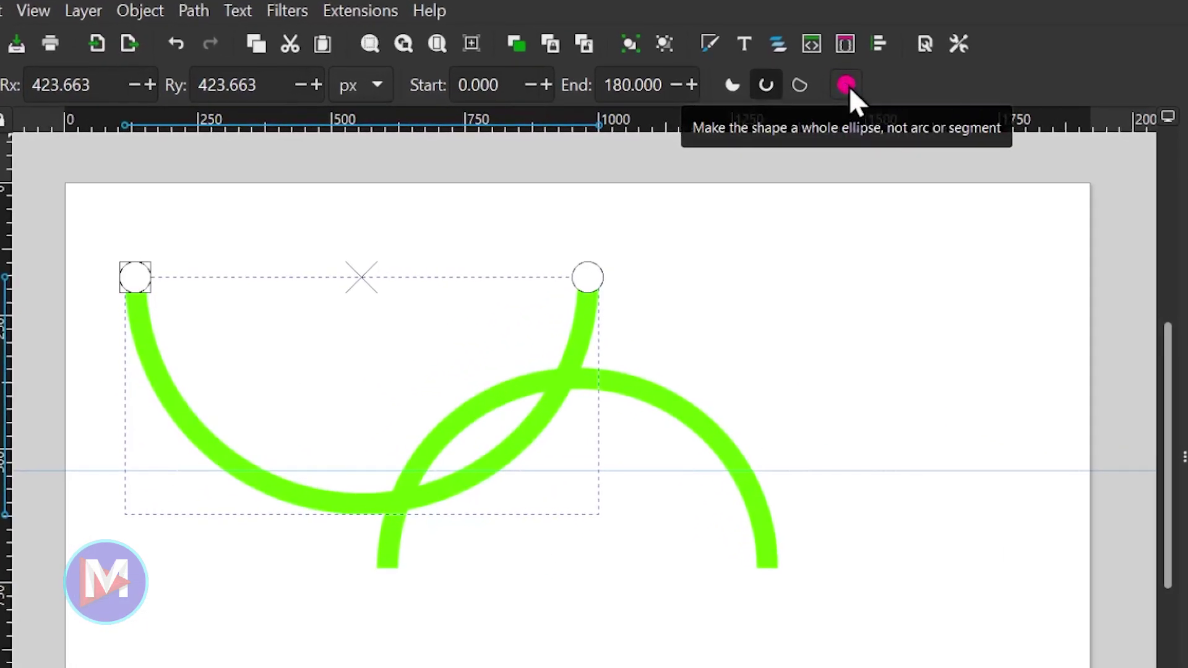
pyautogui.click(846, 86)
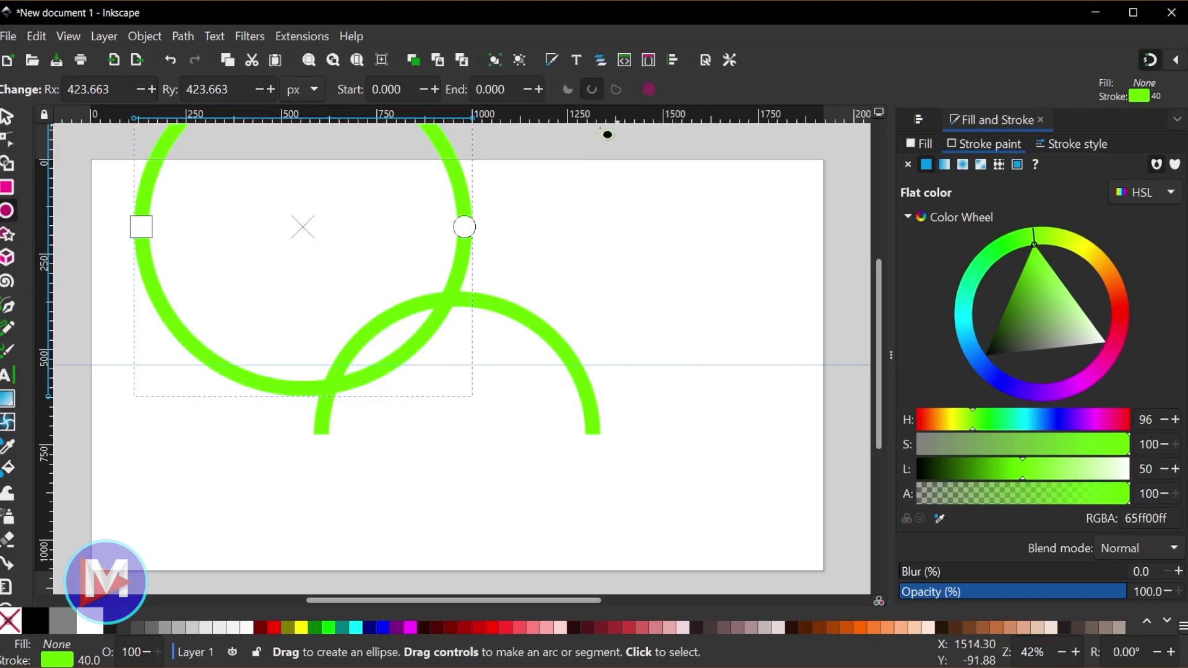
pyautogui.click(302, 627)
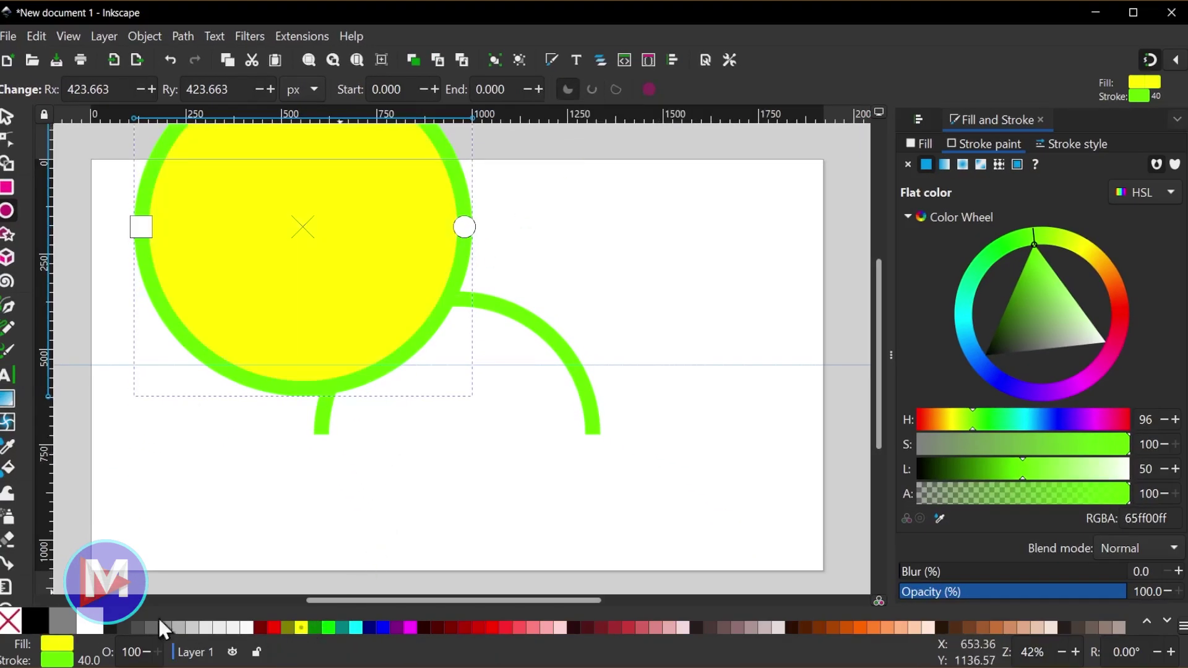
pyautogui.keyDown('shift'); pyautogui.click(10, 628); pyautogui.keyUp('shift')
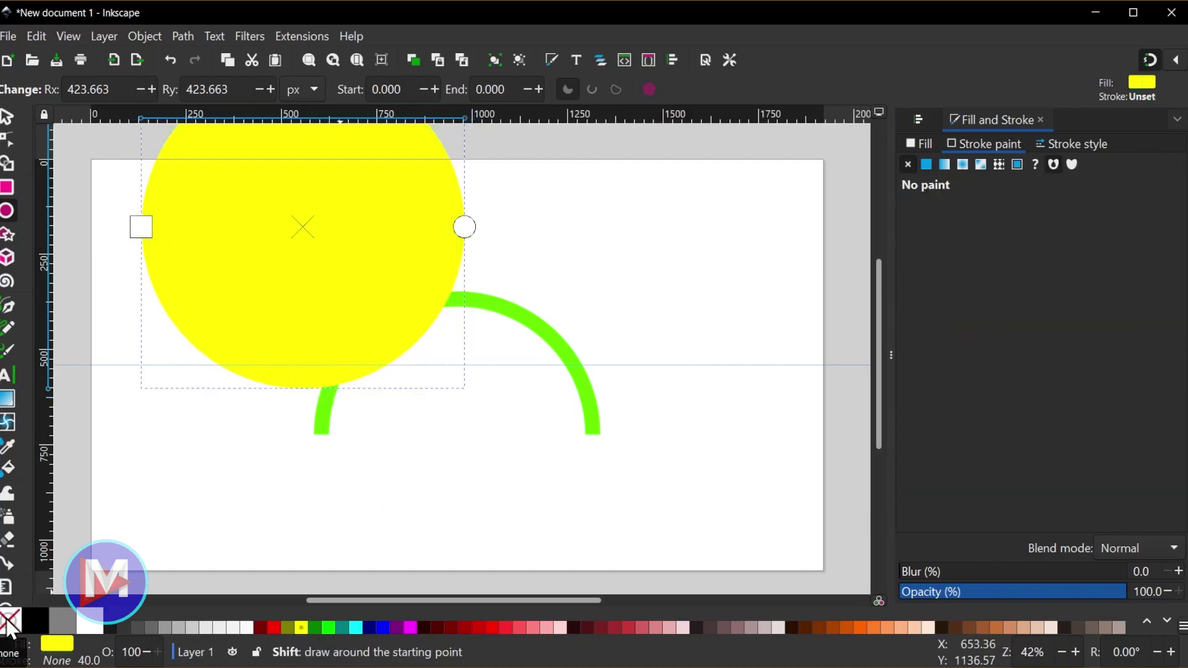
# Move the yellow circle to the page's right half and delete it.
pyautogui.click(8, 115)
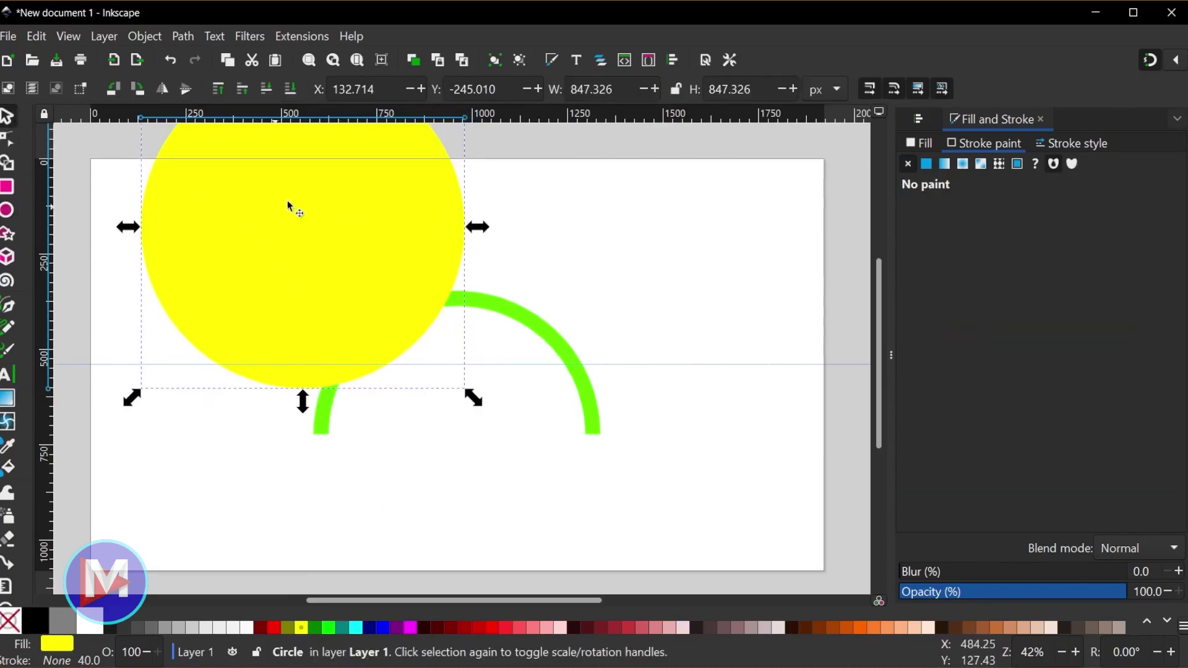
pyautogui.moveTo(291, 204); pyautogui.dragTo(651, 368)
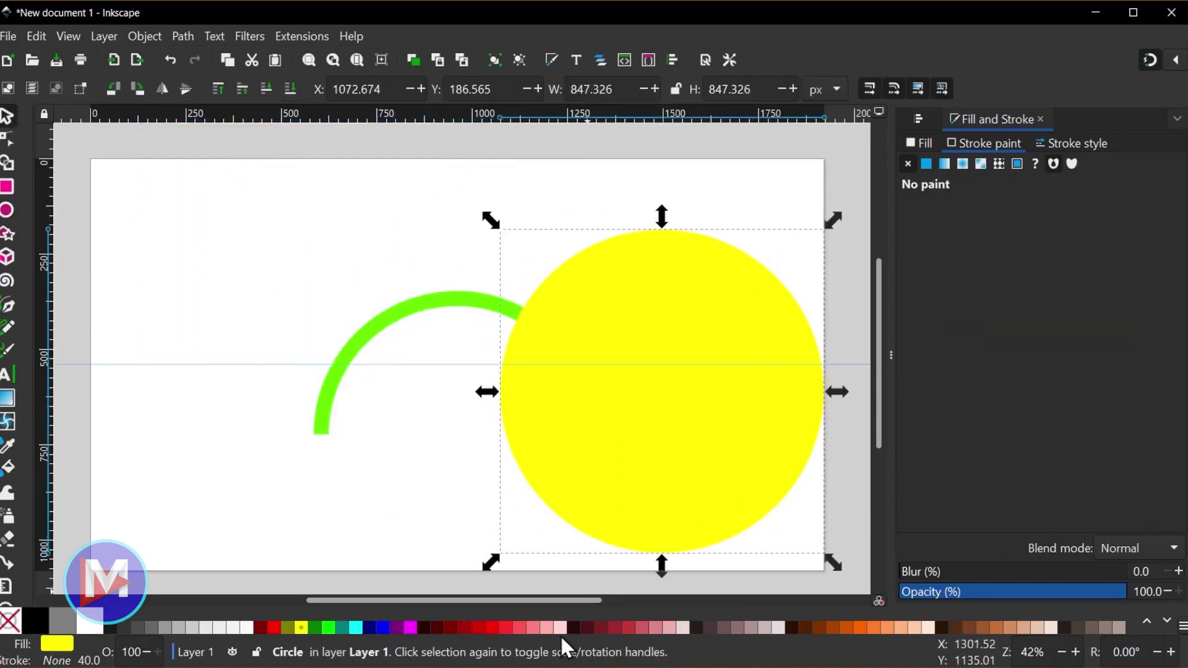
pyautogui.press('Delete')
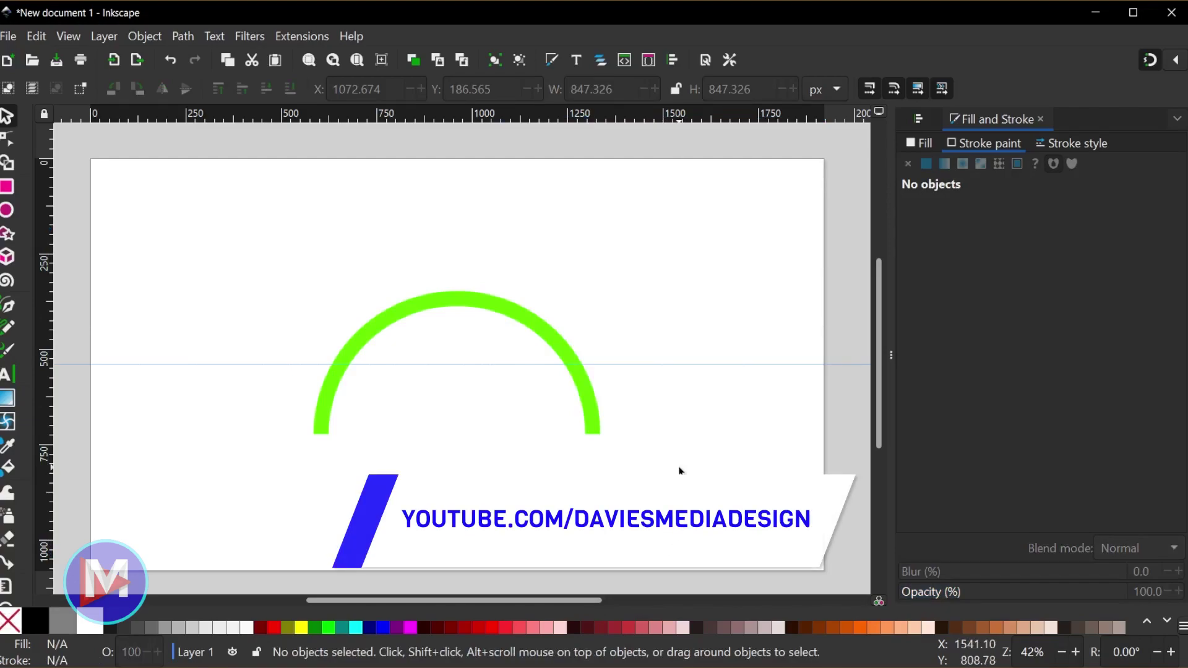